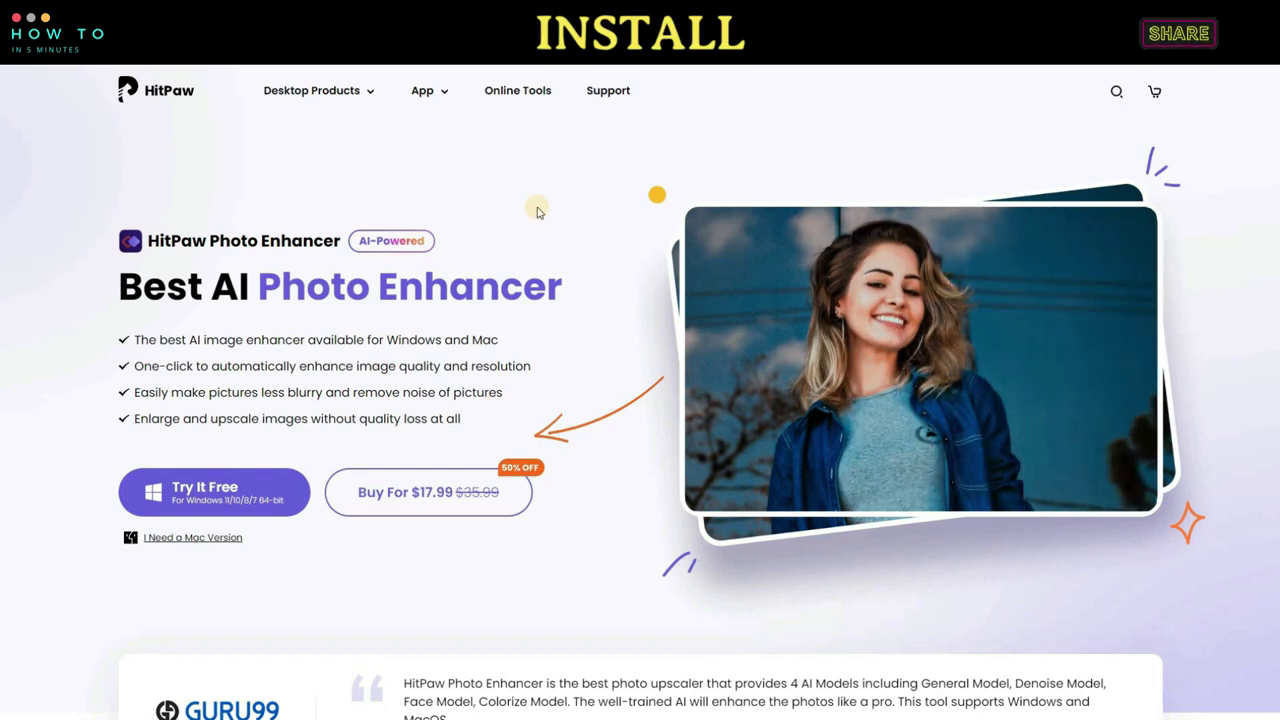
- Download the free HitPaw Photo Enhancer trial installer and launch the installed program
left_click(200, 489)
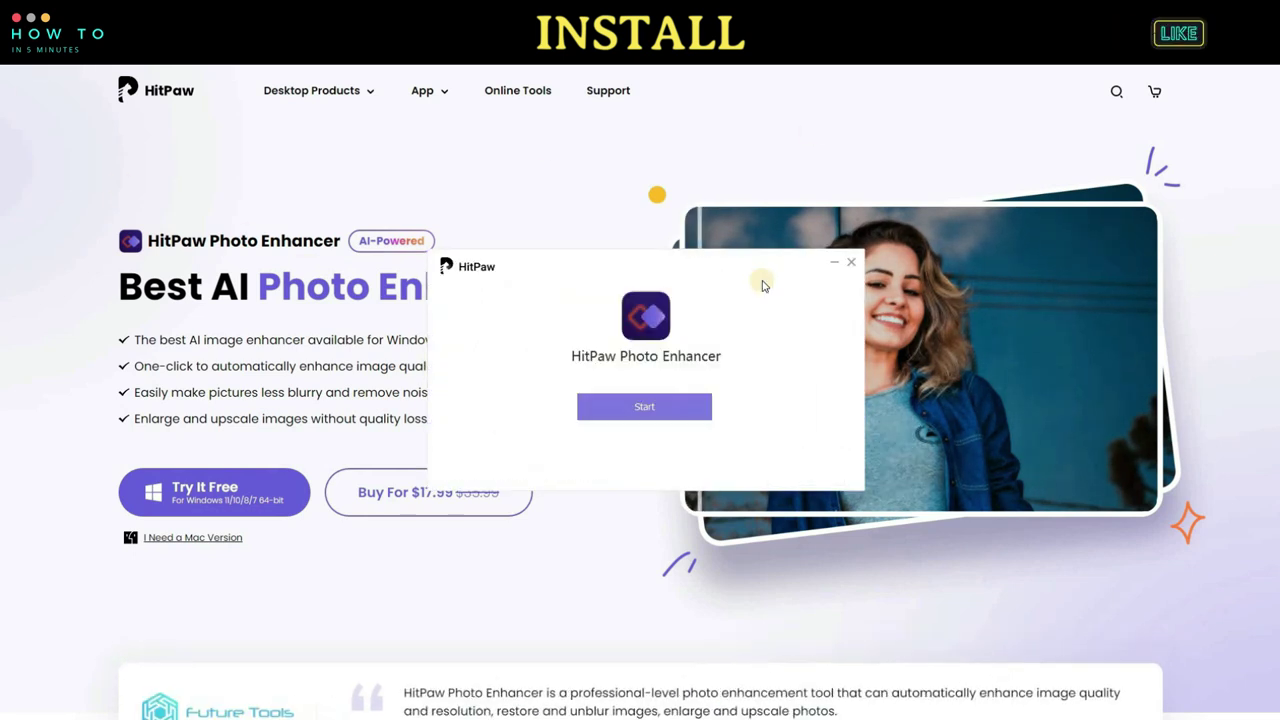
left_click(644, 406)
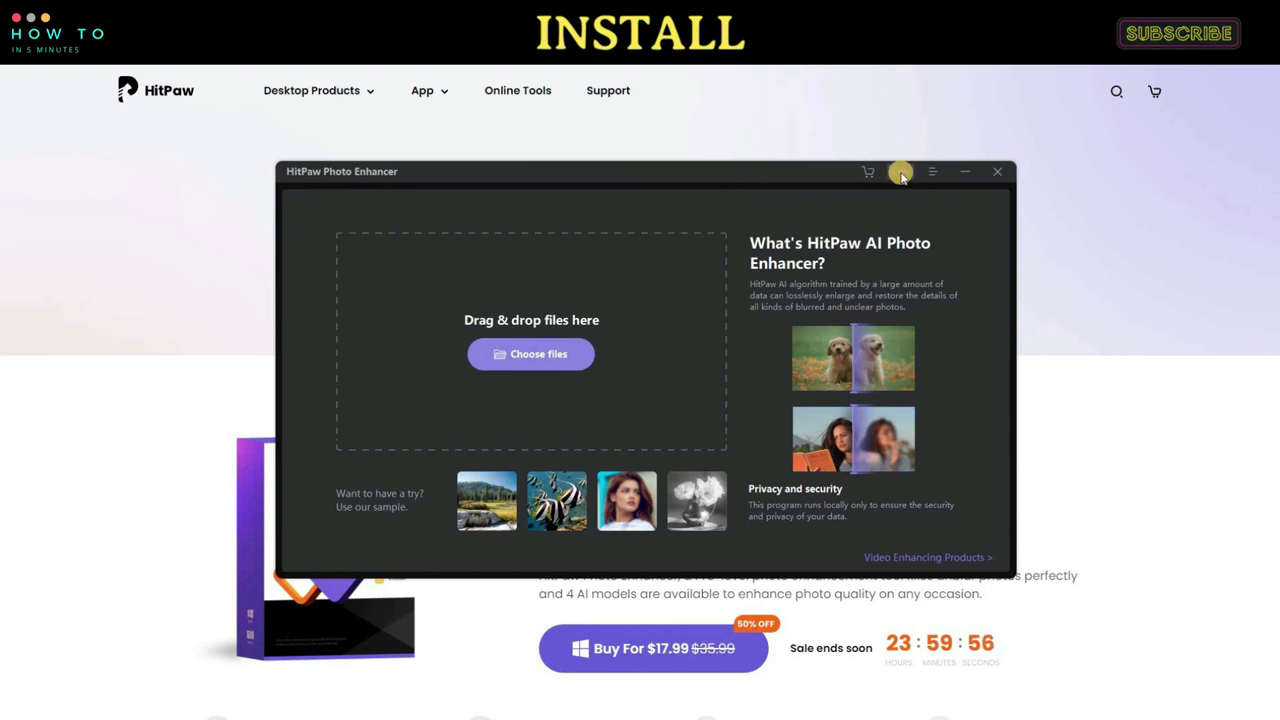
- Open the registration form from the title-bar key icon and start entering the purchased e-mail address
left_click(901, 172)
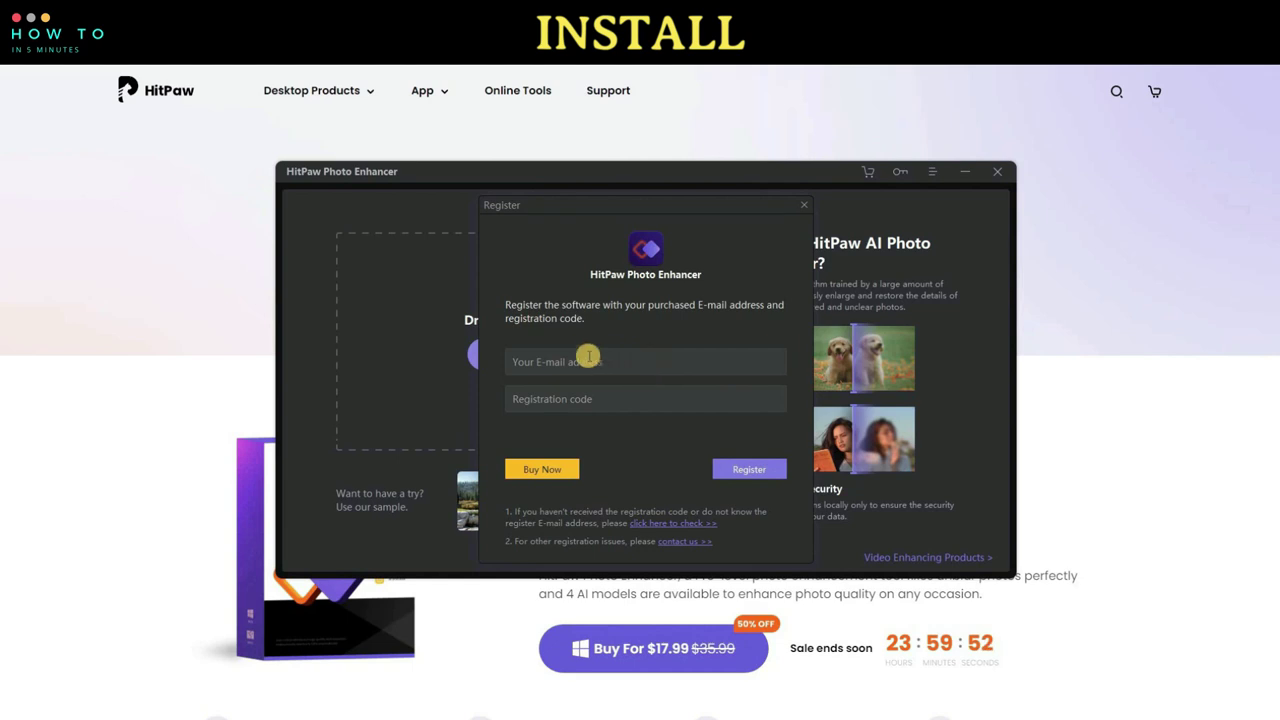
left_click(560, 362)
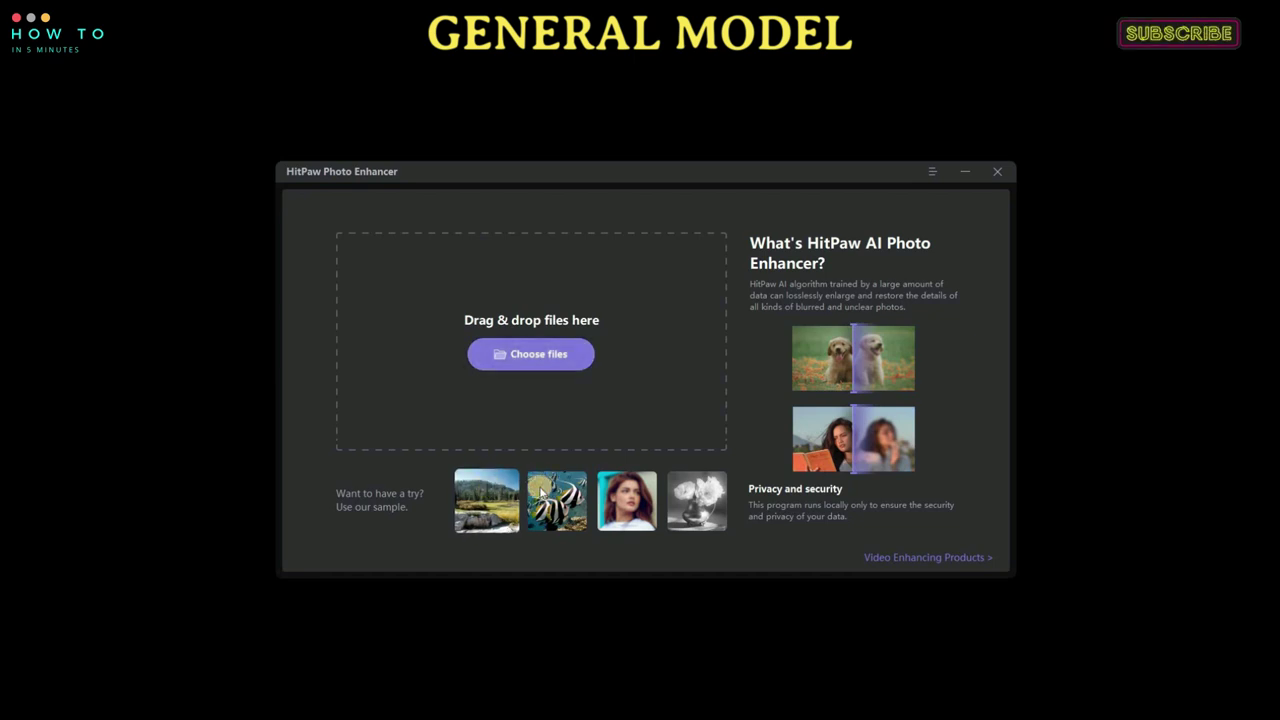
- Load the landscape sample, compare the AI models, and settle on General at 400% (1120*748)
left_click(481, 484)
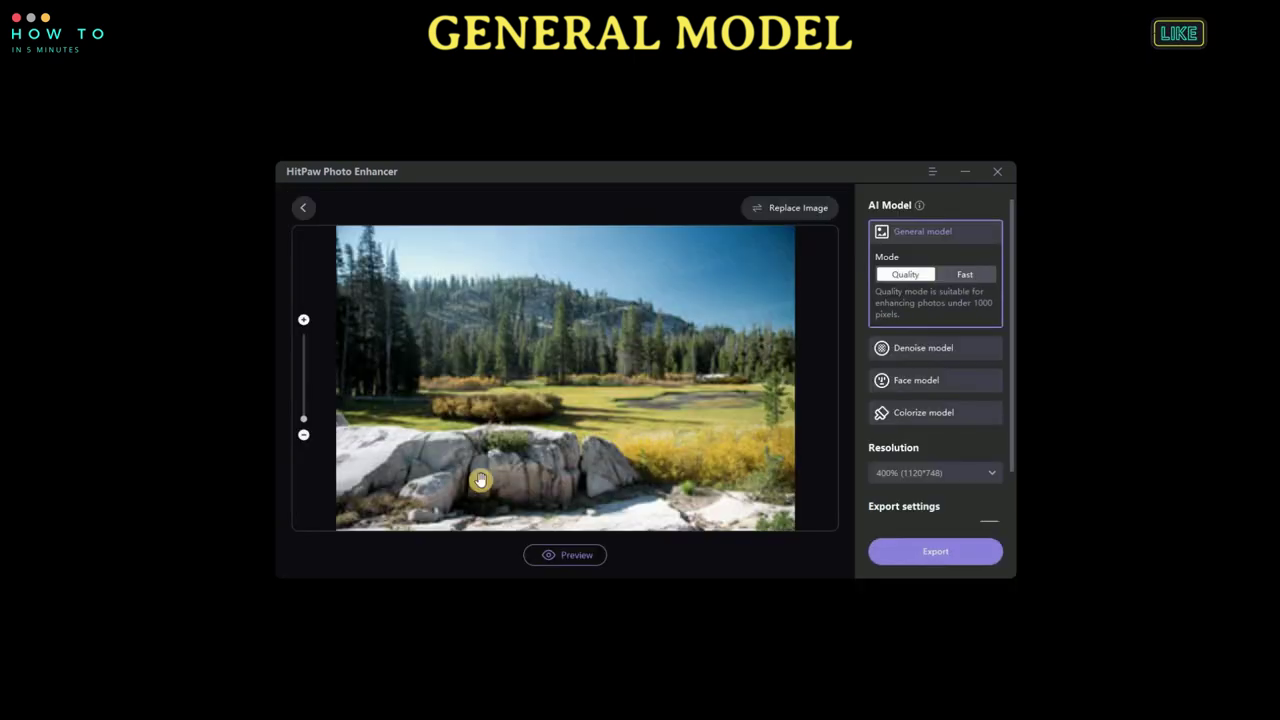
left_click(920, 357)
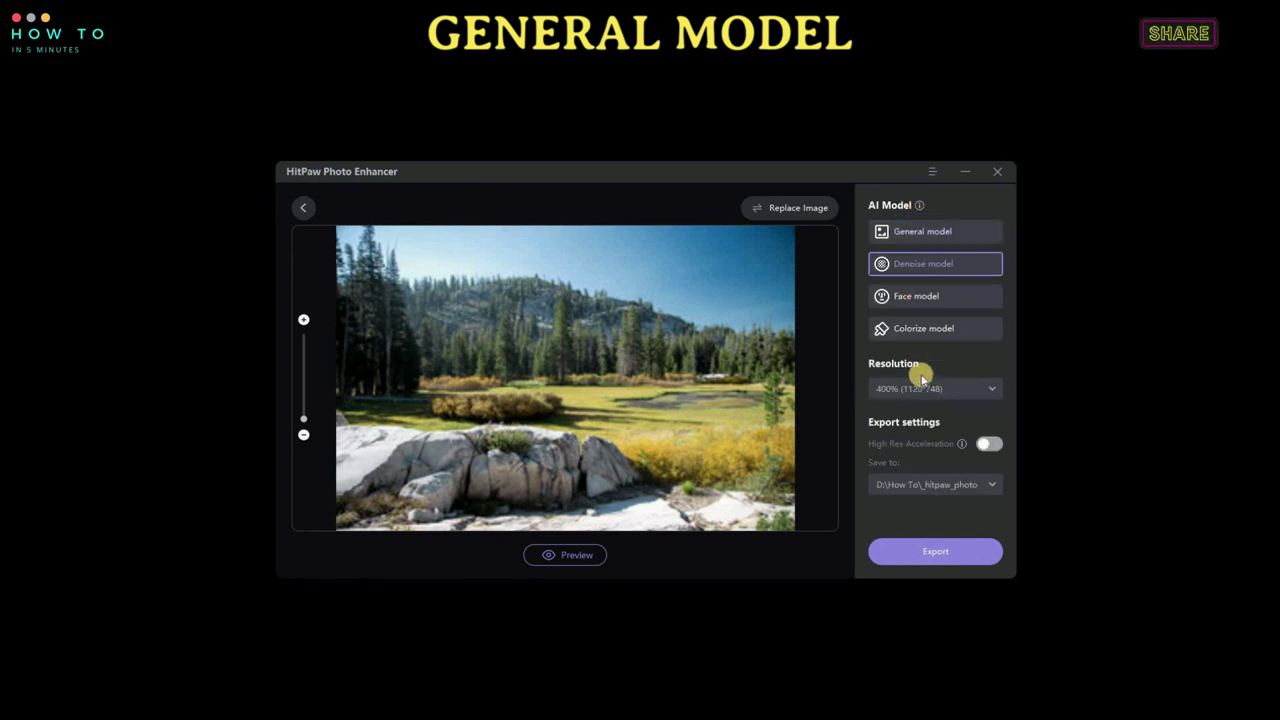
left_click(925, 298)
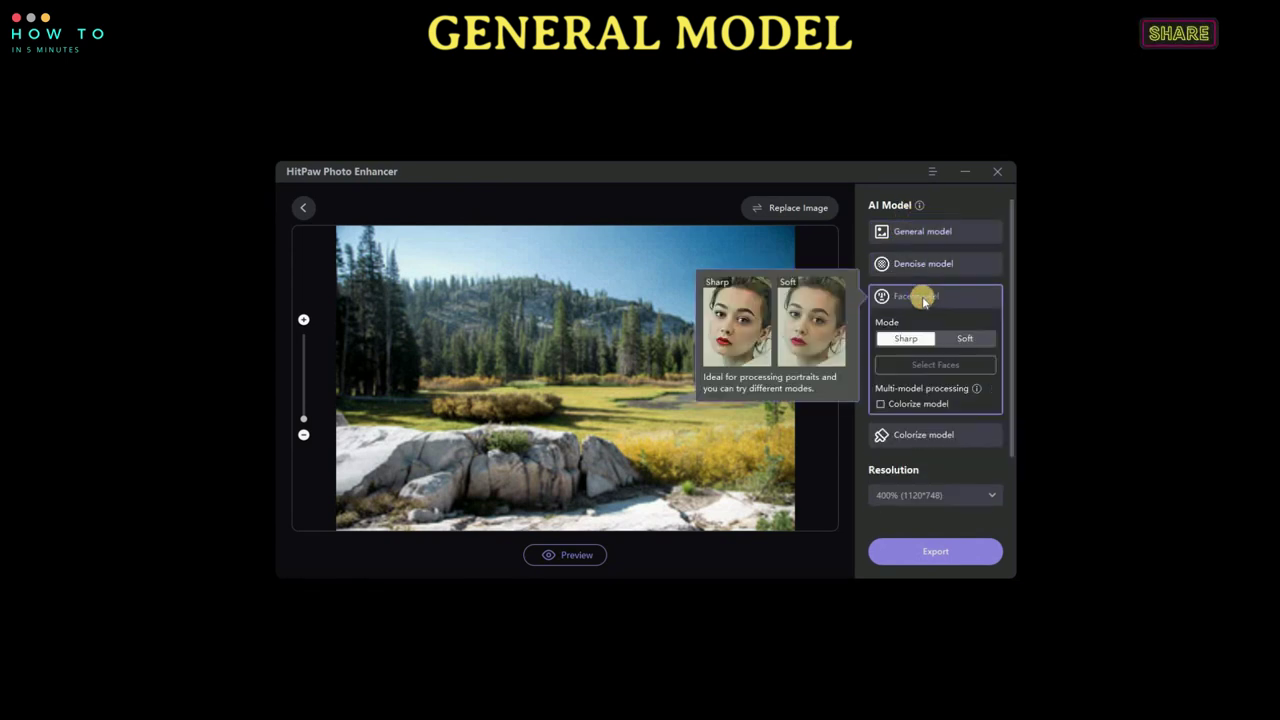
left_click(923, 233)
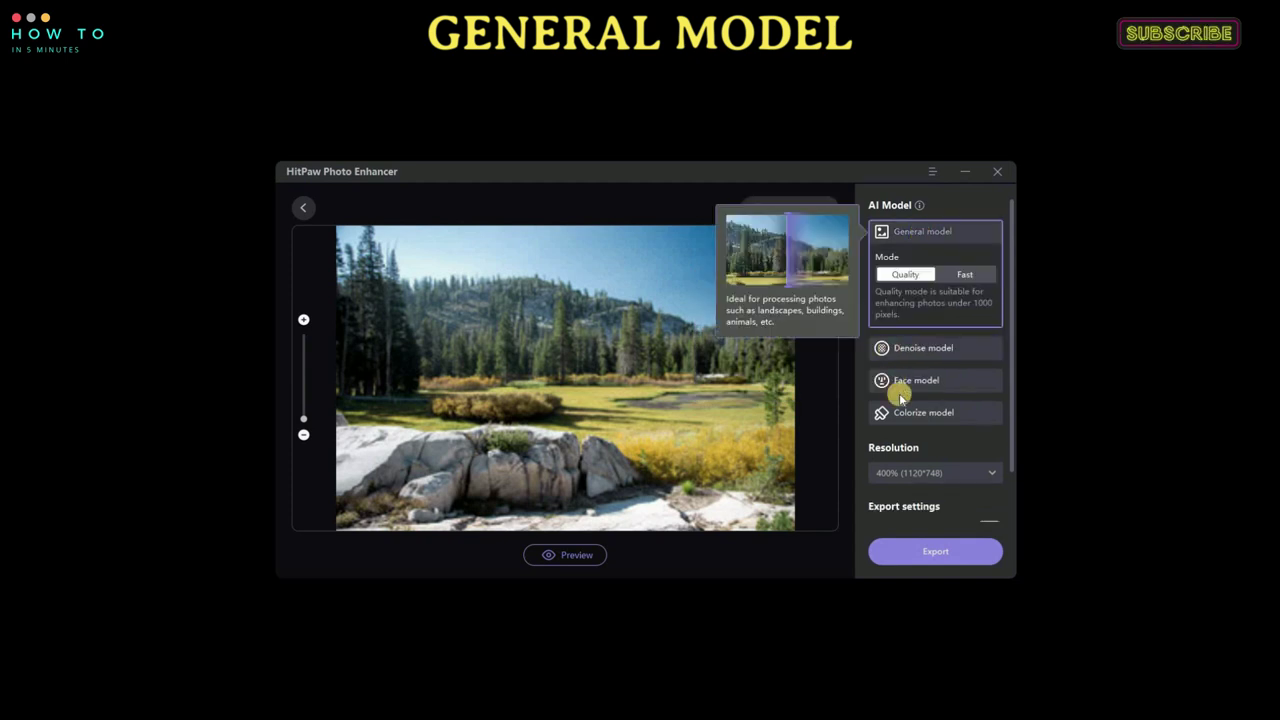
left_click(932, 472)
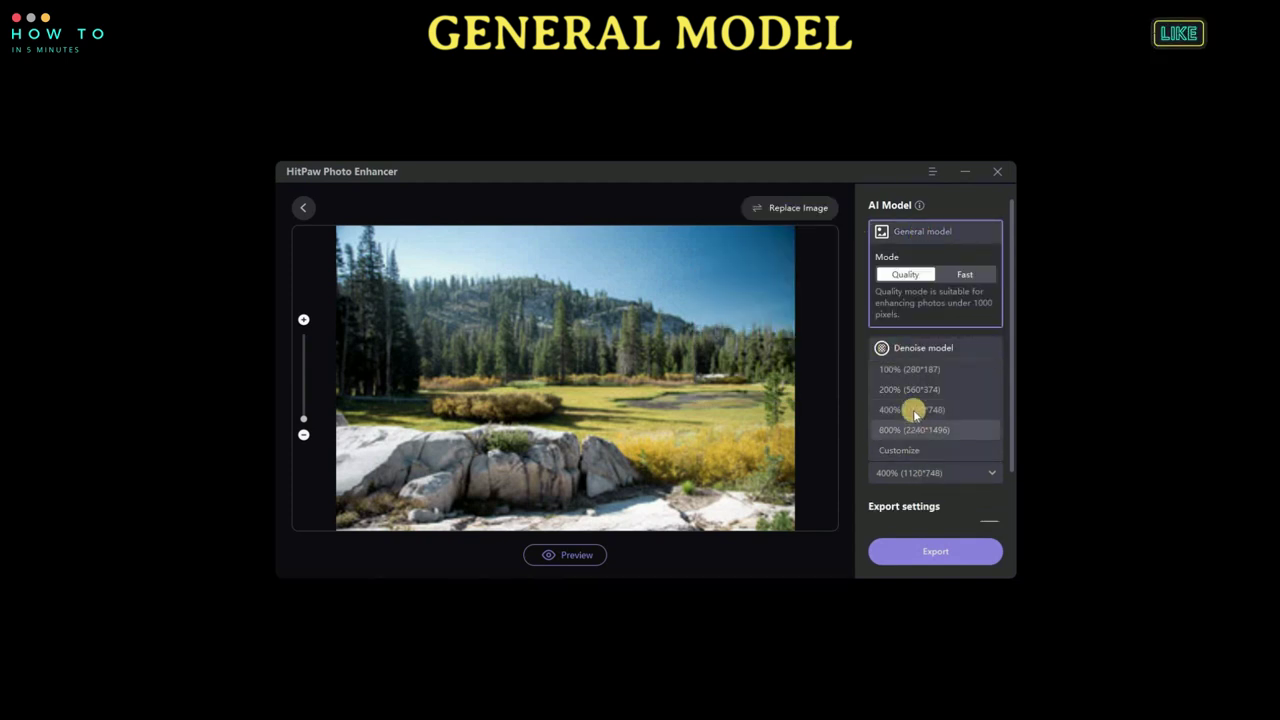
left_click(945, 415)
- Preview the enhanced landscape, compare zoomed details side by side, and export it
scroll(957, 428, "down", 1)
scroll(957, 428, "down", 1)
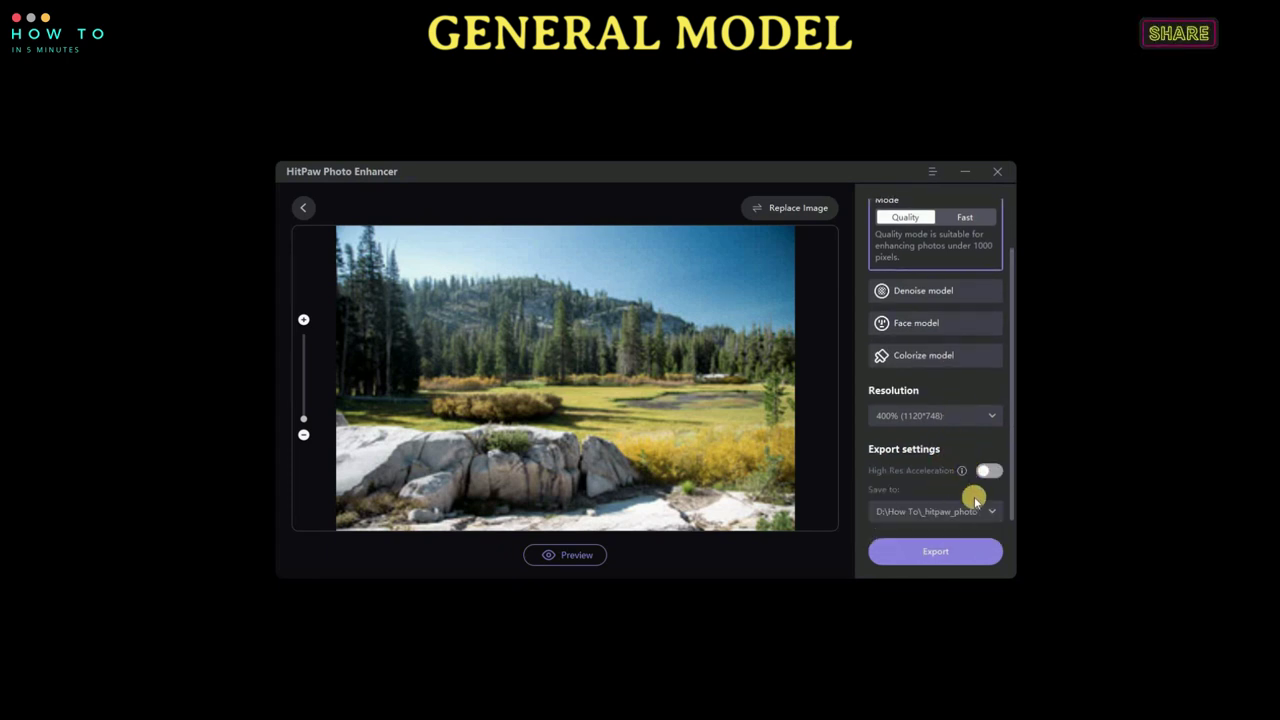
scroll(928, 414, "up", 3)
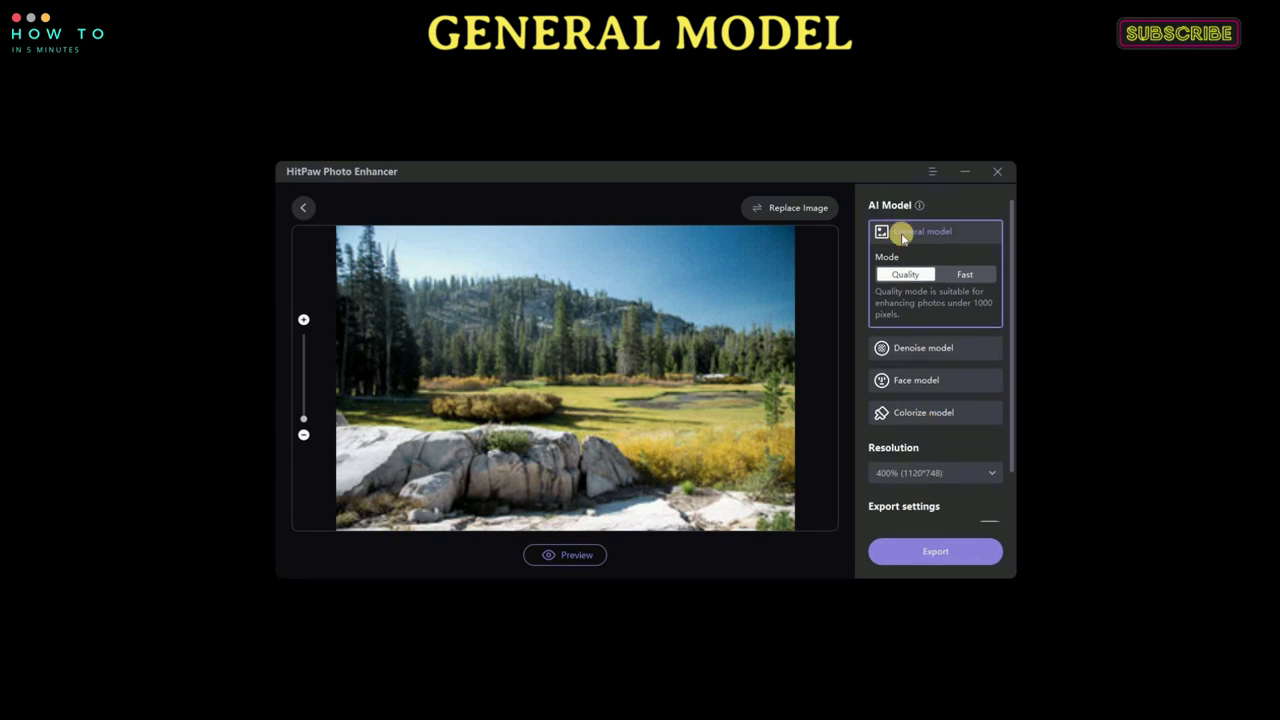
left_click(303, 319)
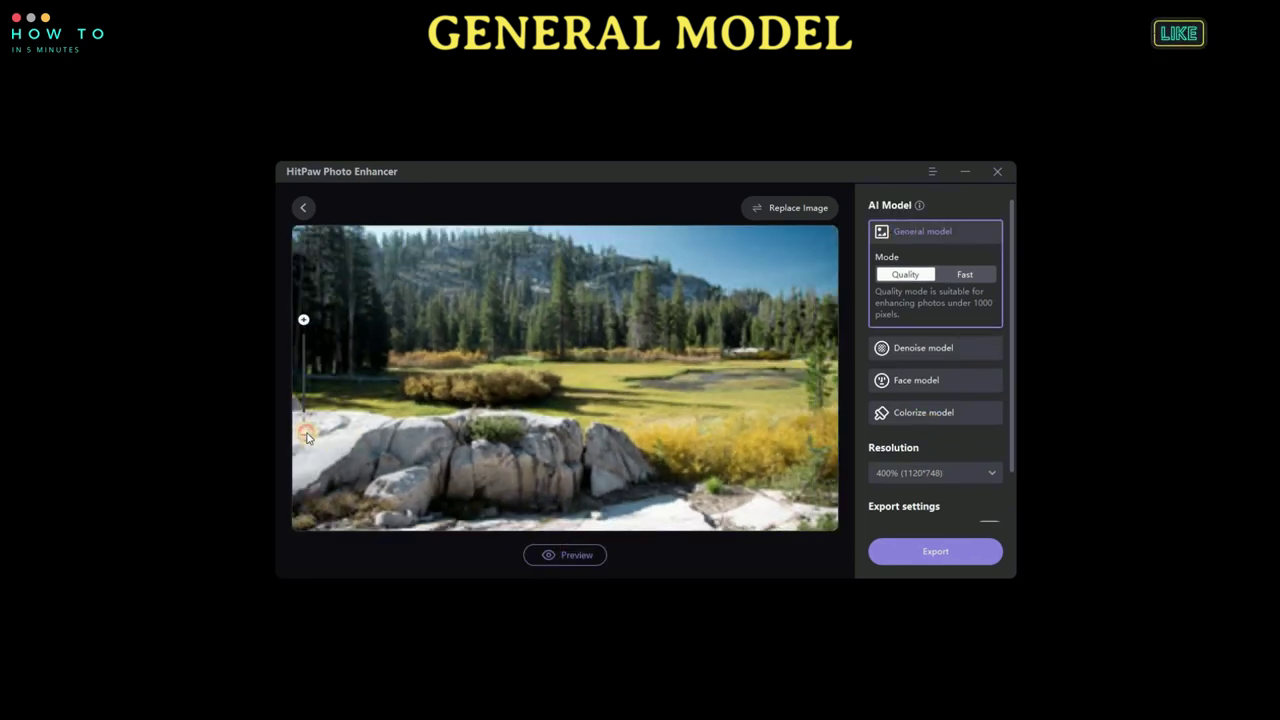
left_click(304, 434)
left_click(551, 560)
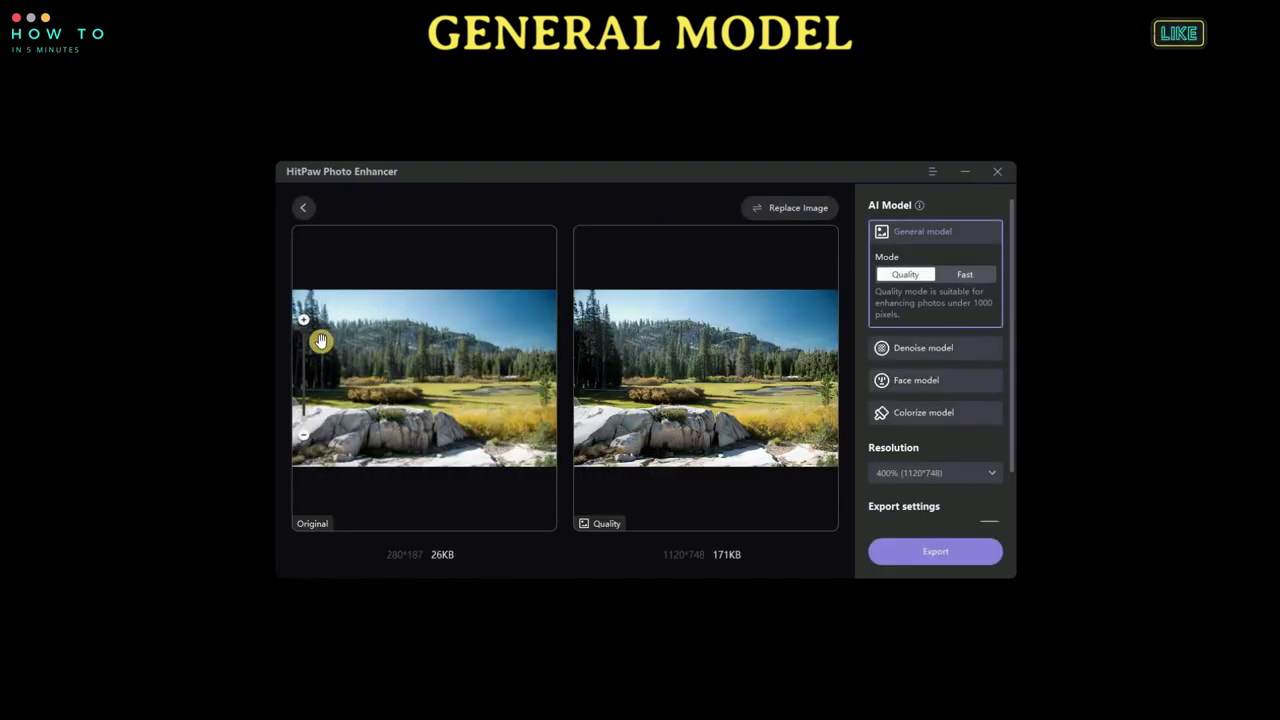
left_click(304, 321)
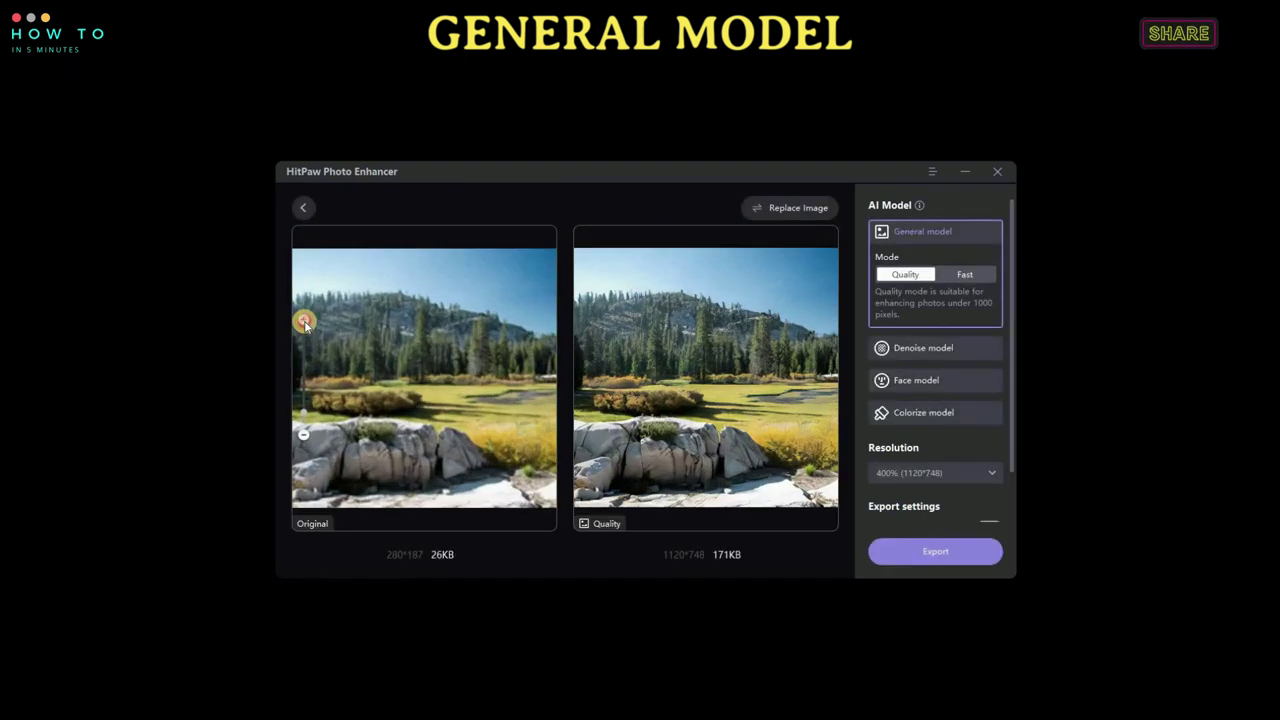
left_click_drag(509, 420, 461, 410)
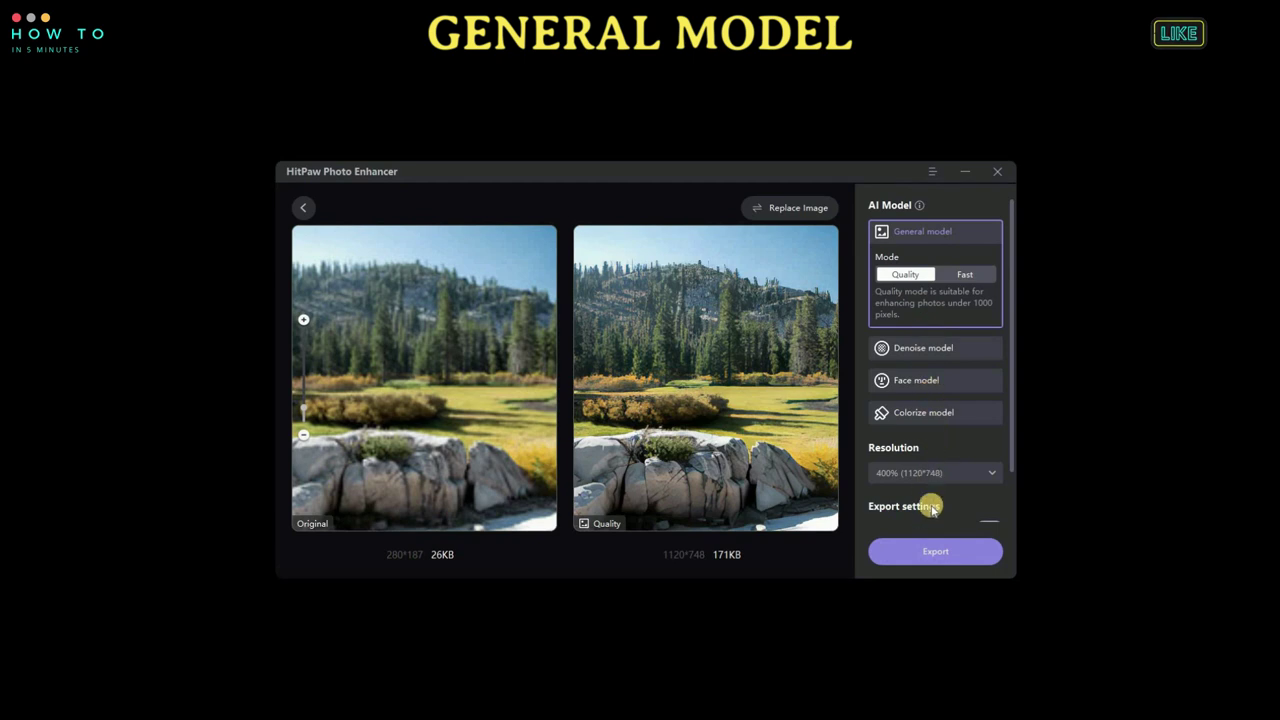
left_click(943, 554)
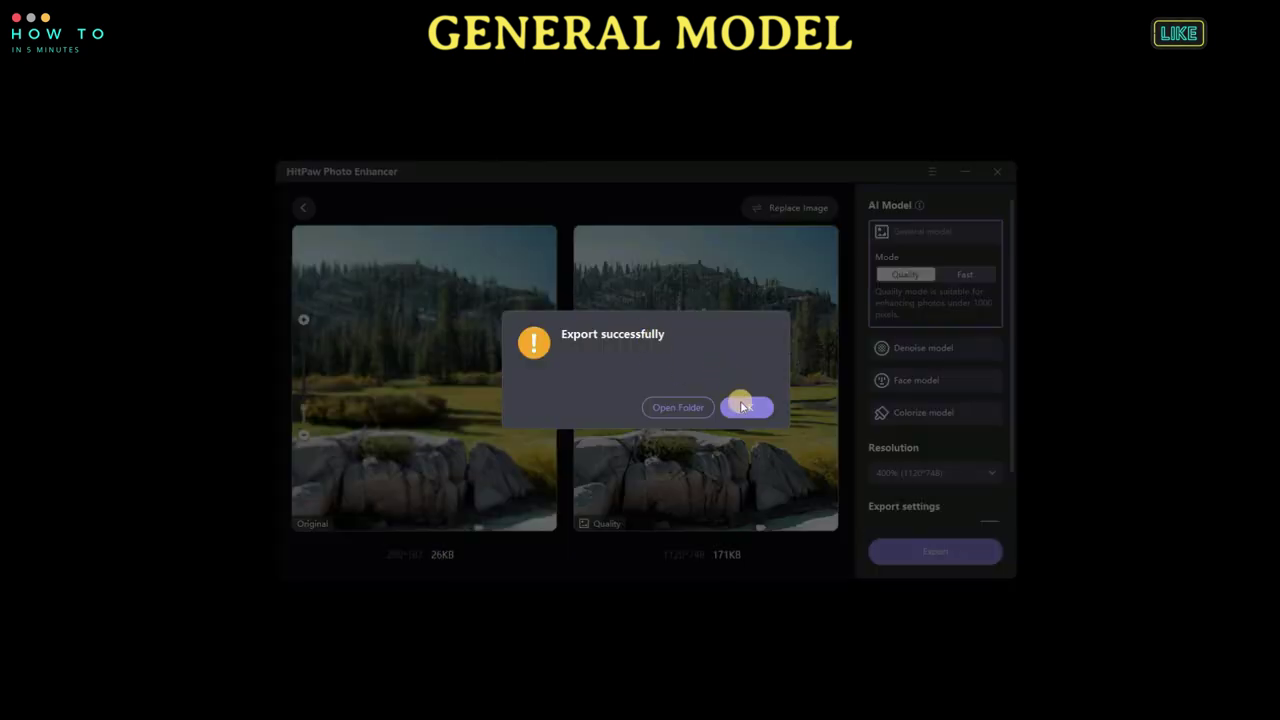
- Open the _hitpaw_photo output folder and view the exported 01_040326 image
left_click(700, 407)
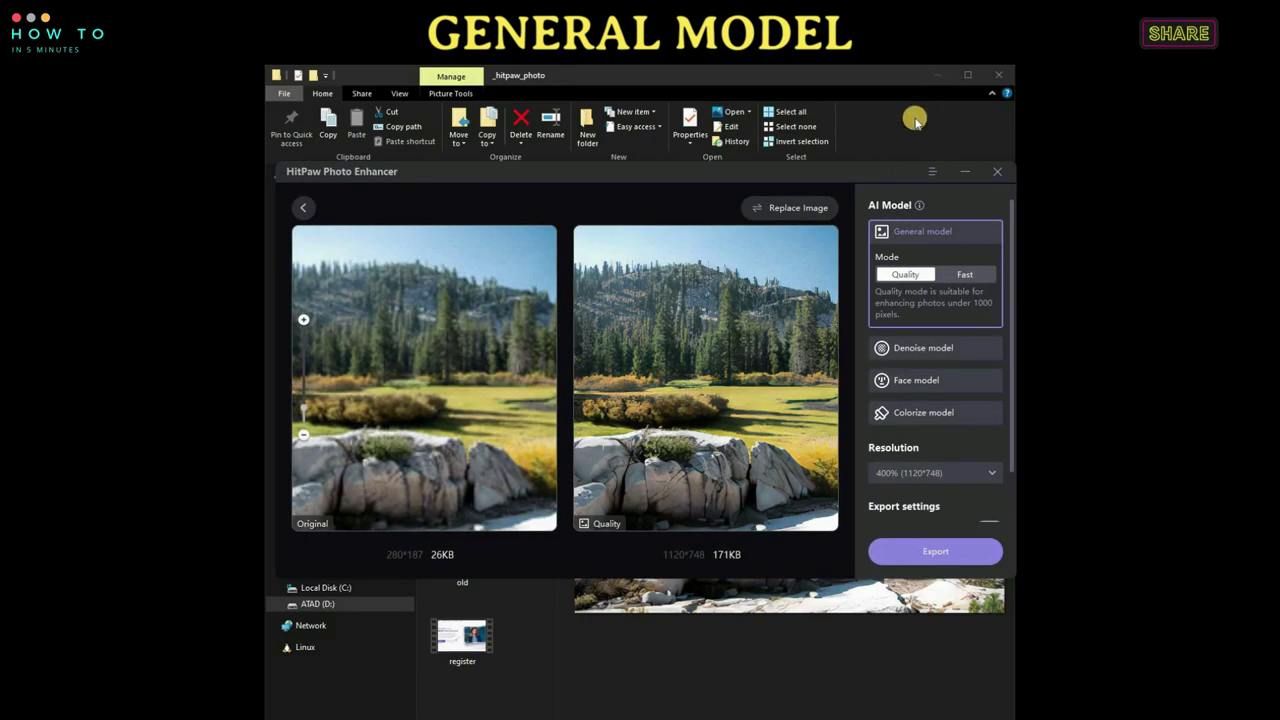
left_click(933, 140)
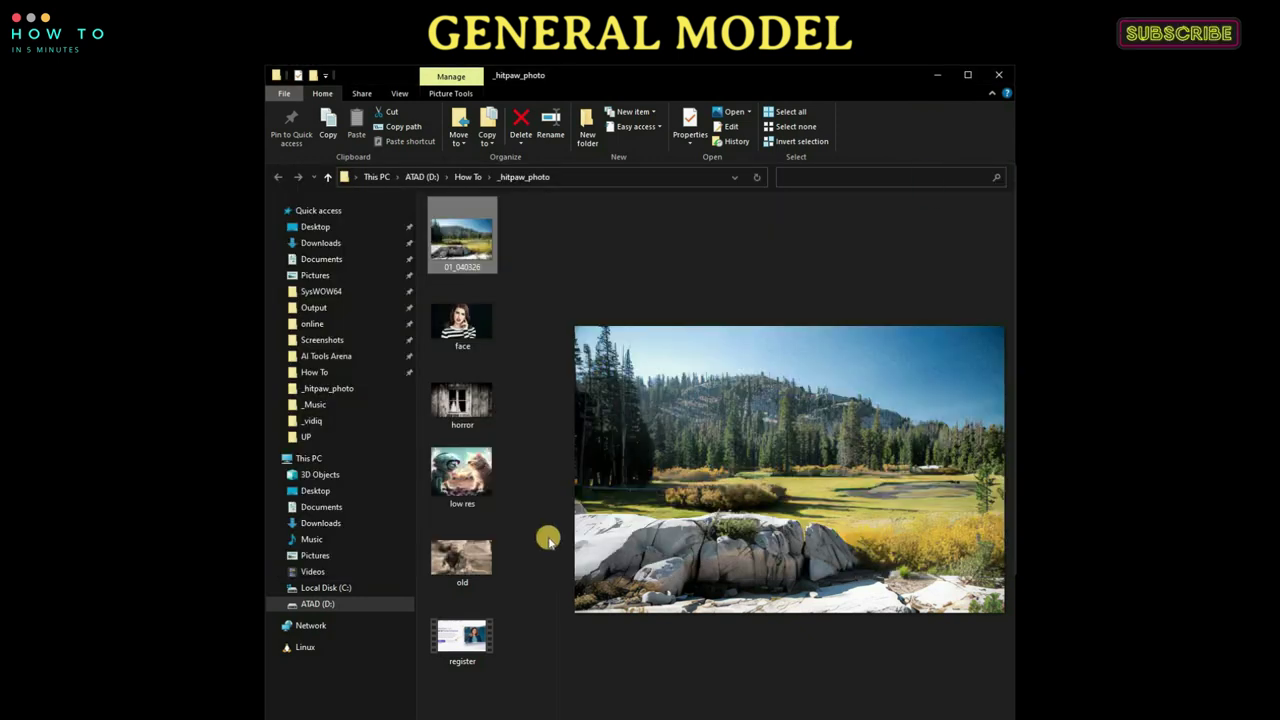
double_click(466, 238)
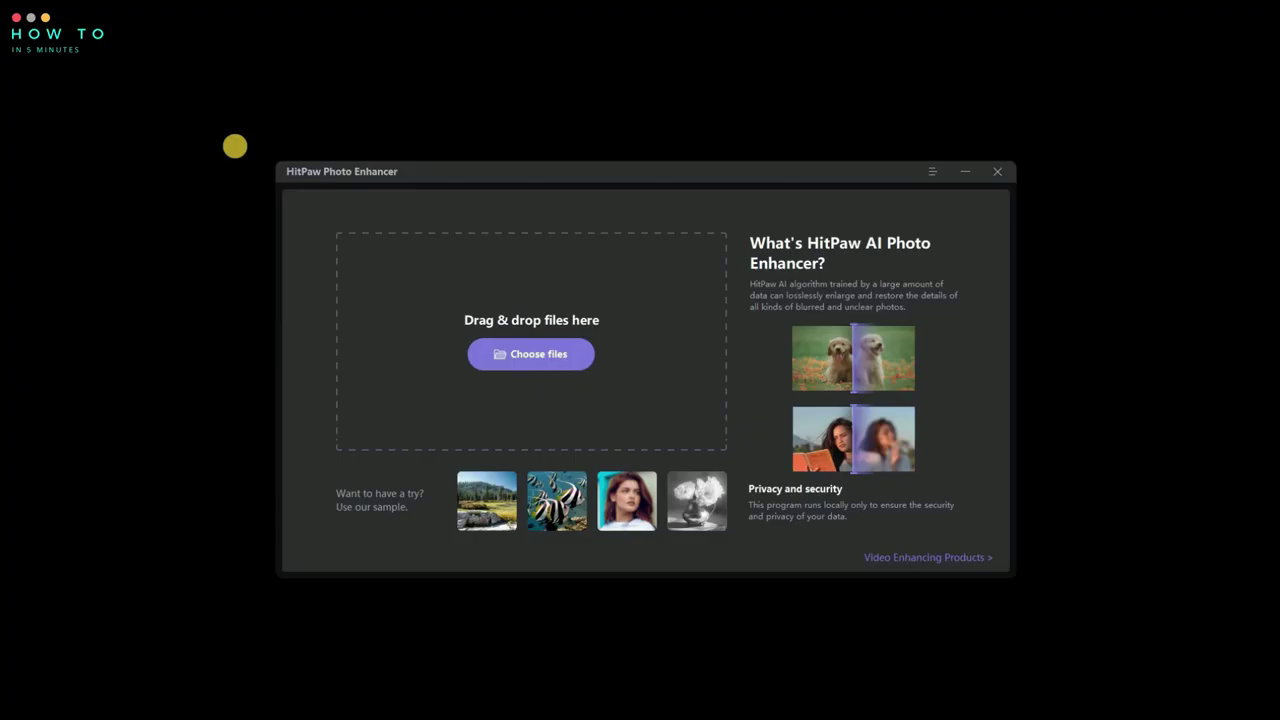
- Import the 'low res' cat image and switch to the Denoise model
left_click(509, 358)
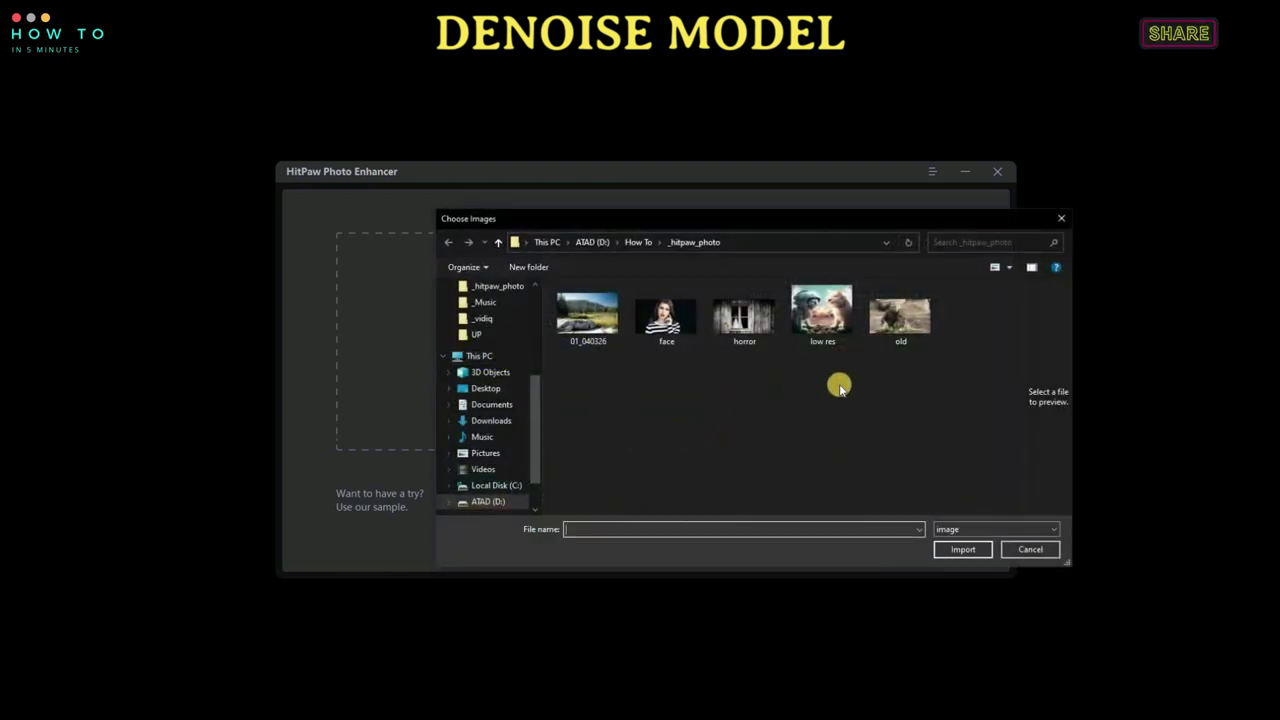
left_click(824, 312)
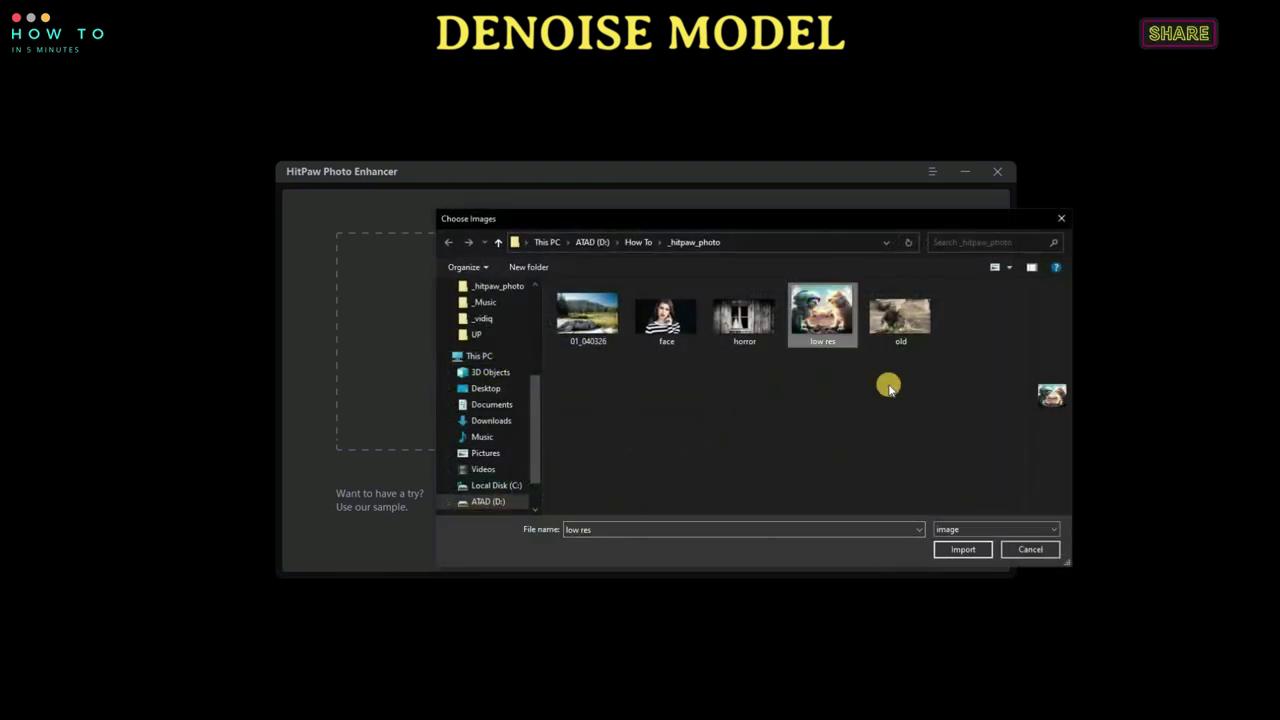
left_click(962, 549)
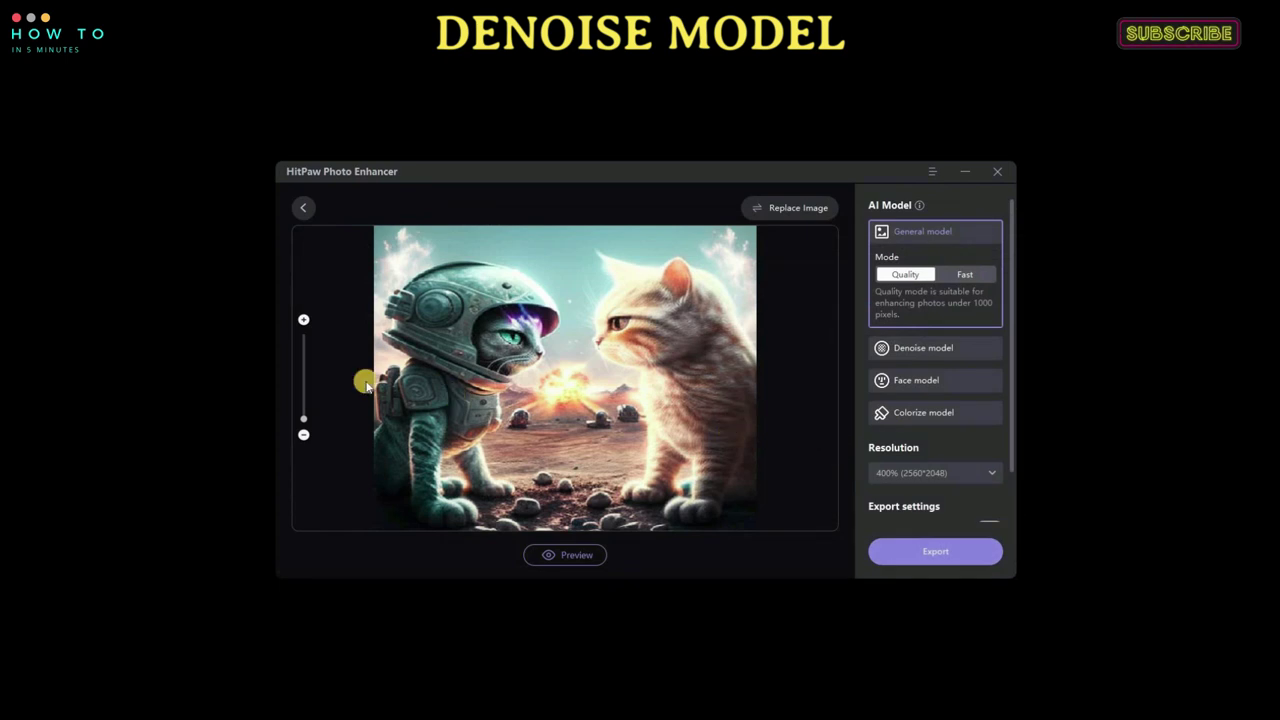
left_click(307, 319)
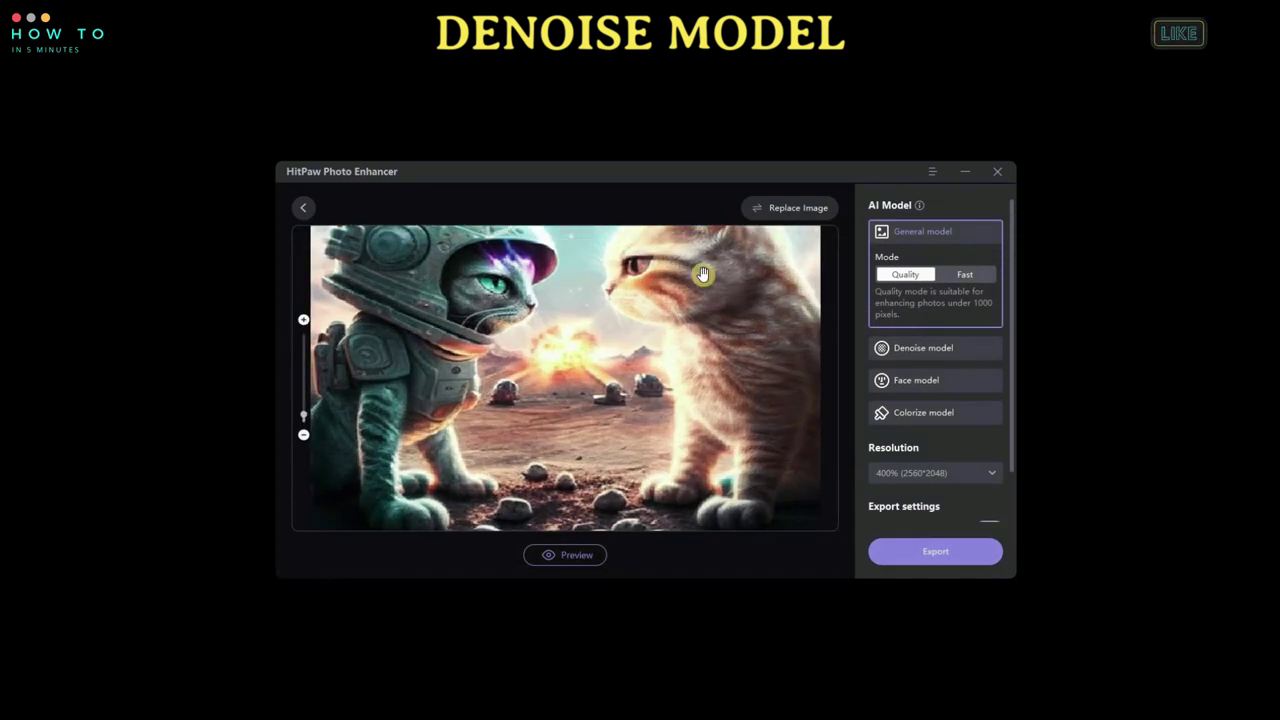
left_click(927, 350)
- Preview the denoised cat, compare zoomed body and ground details, then export and confirm
left_click(557, 548)
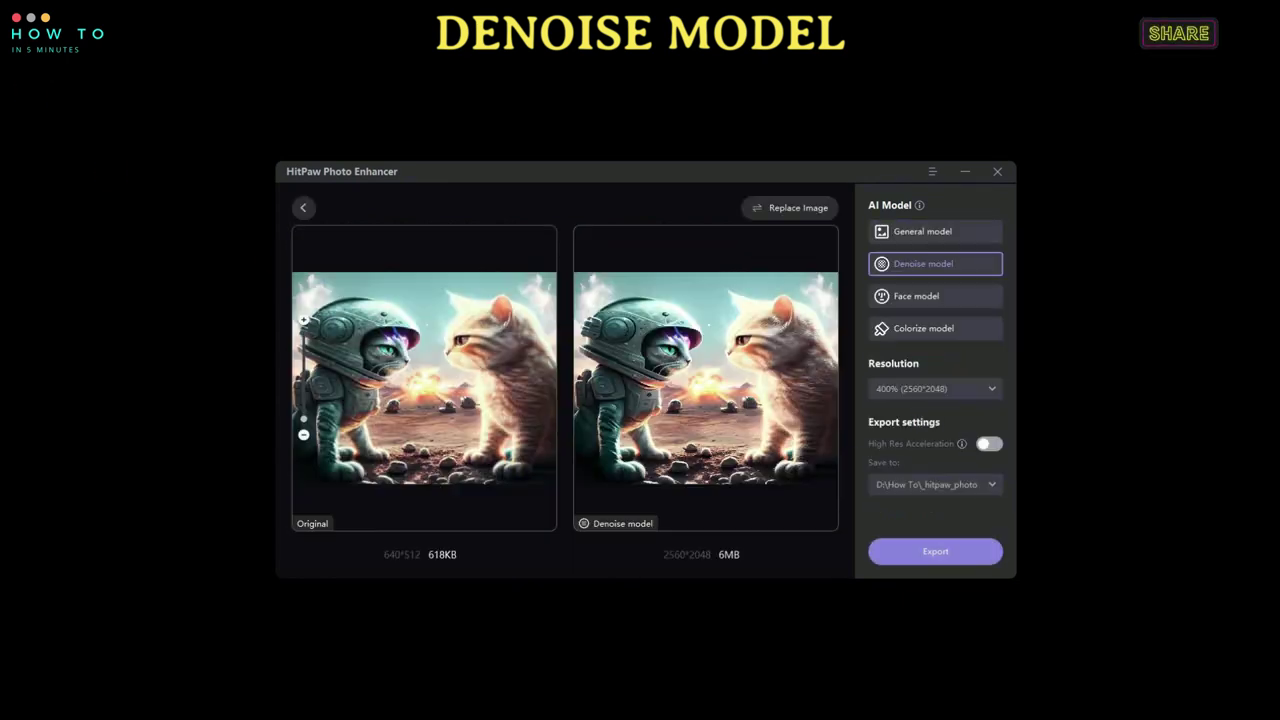
left_click(303, 320)
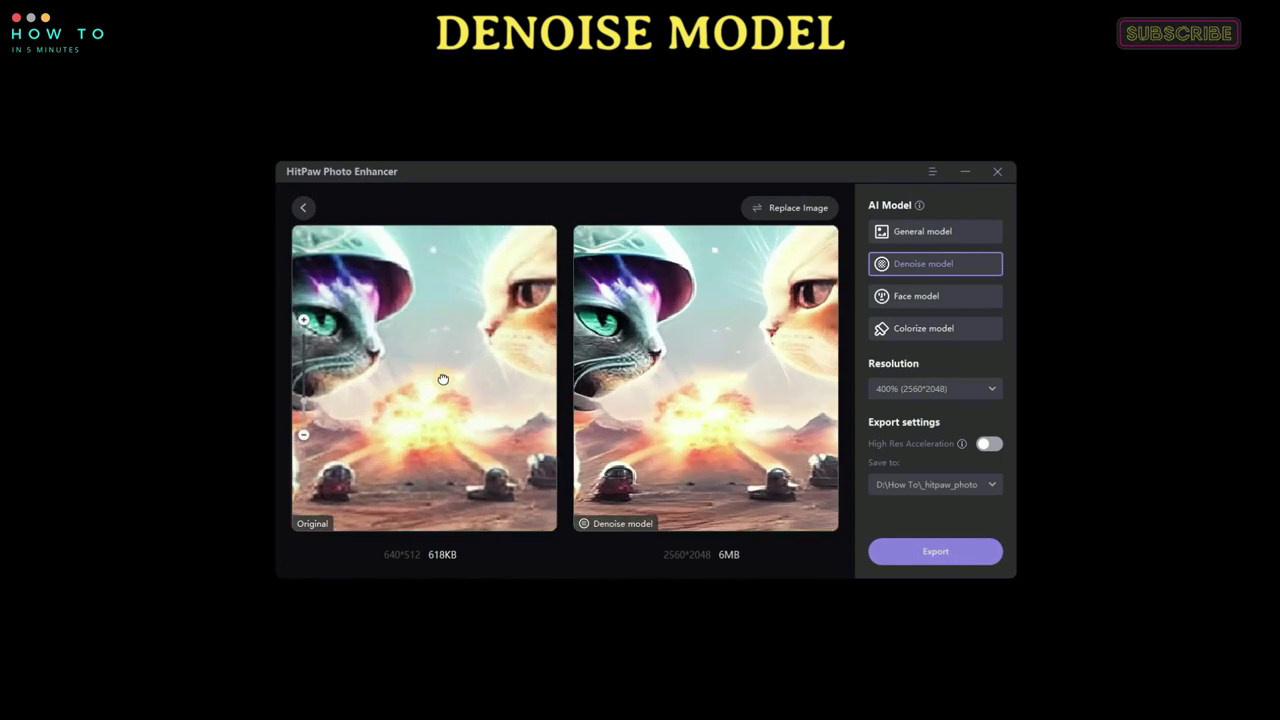
scroll(443, 380, "up", 5)
left_click_drag(471, 392, 451, 294)
left_click_drag(360, 445, 417, 395)
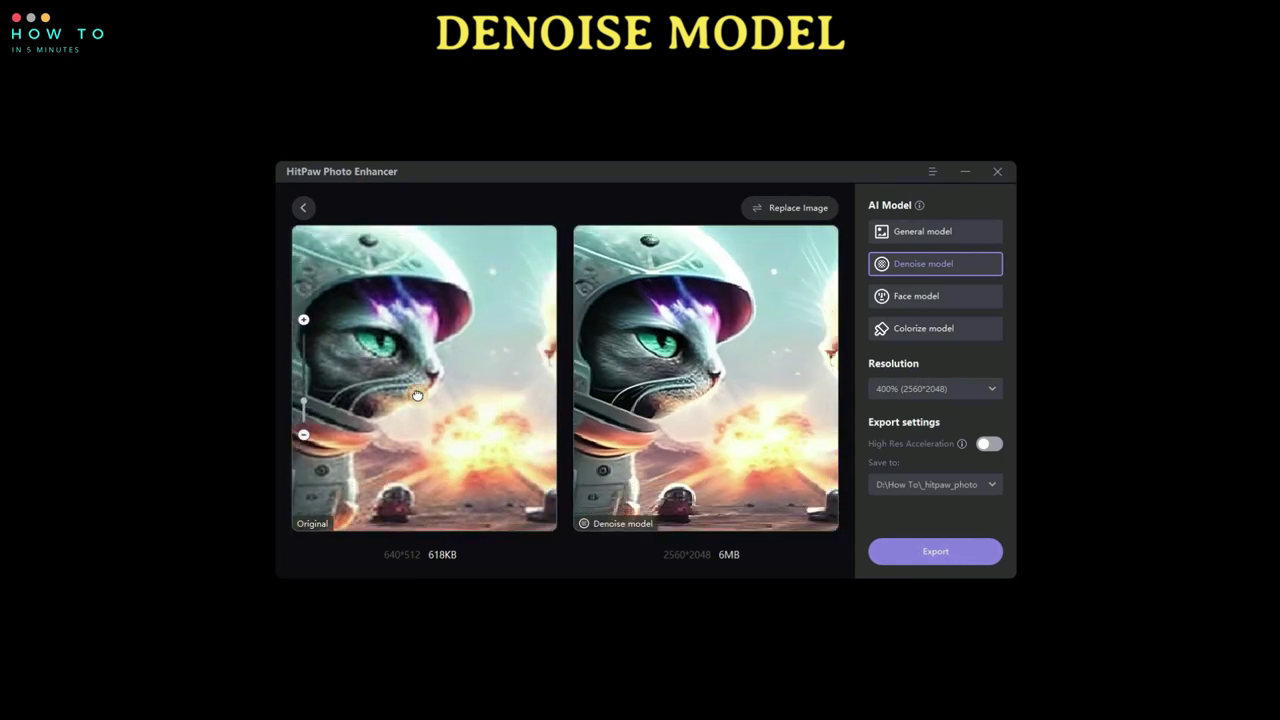
left_click(950, 551)
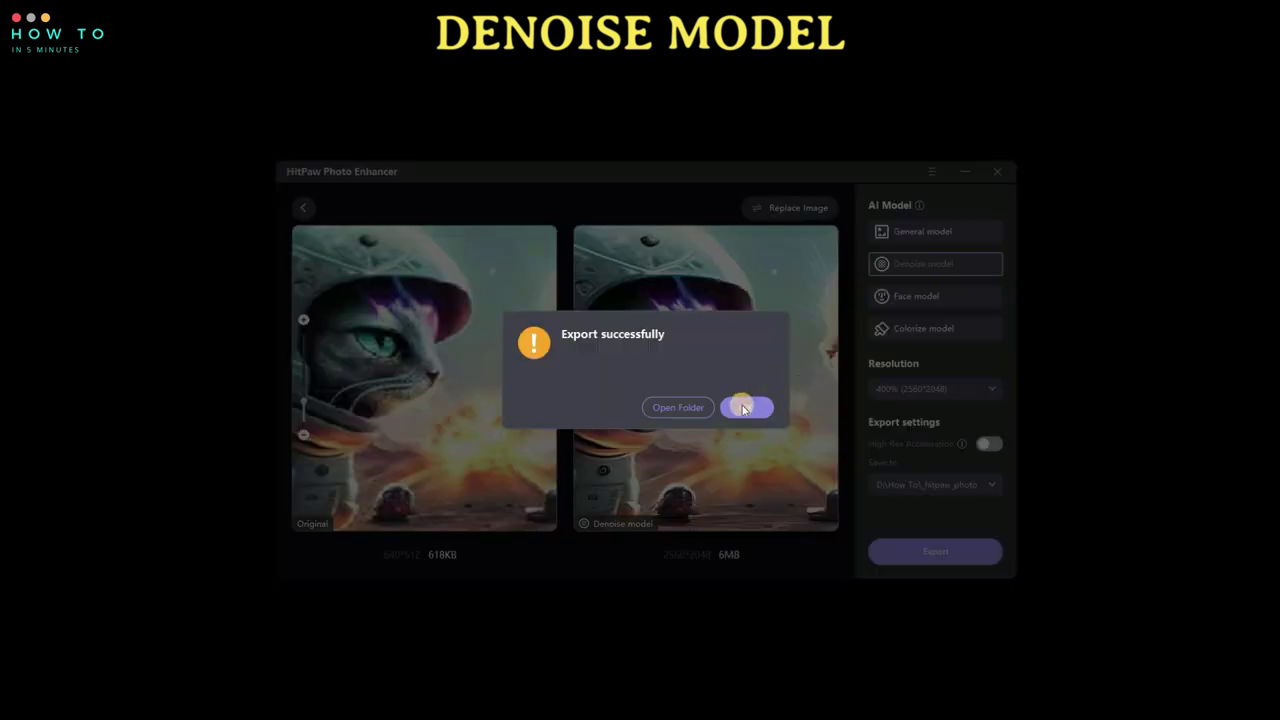
key("Return")
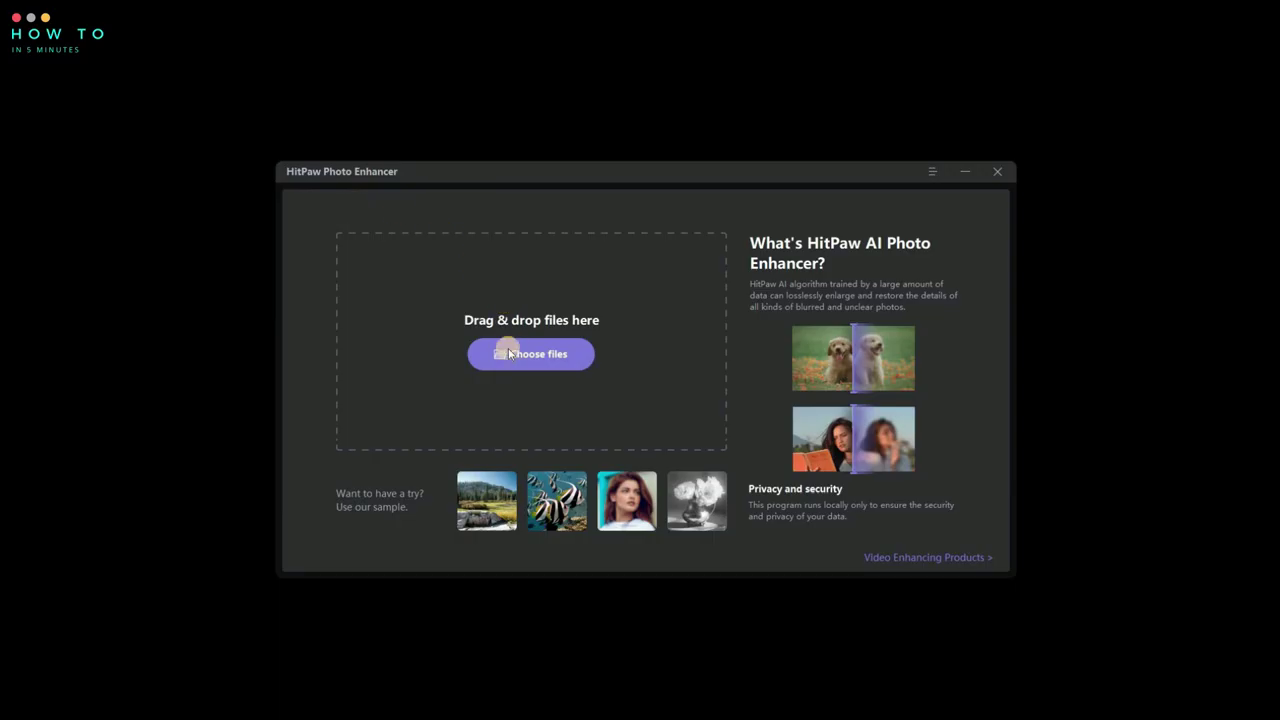
- Import the 'face' photo and switch to the Face model
left_click(509, 353)
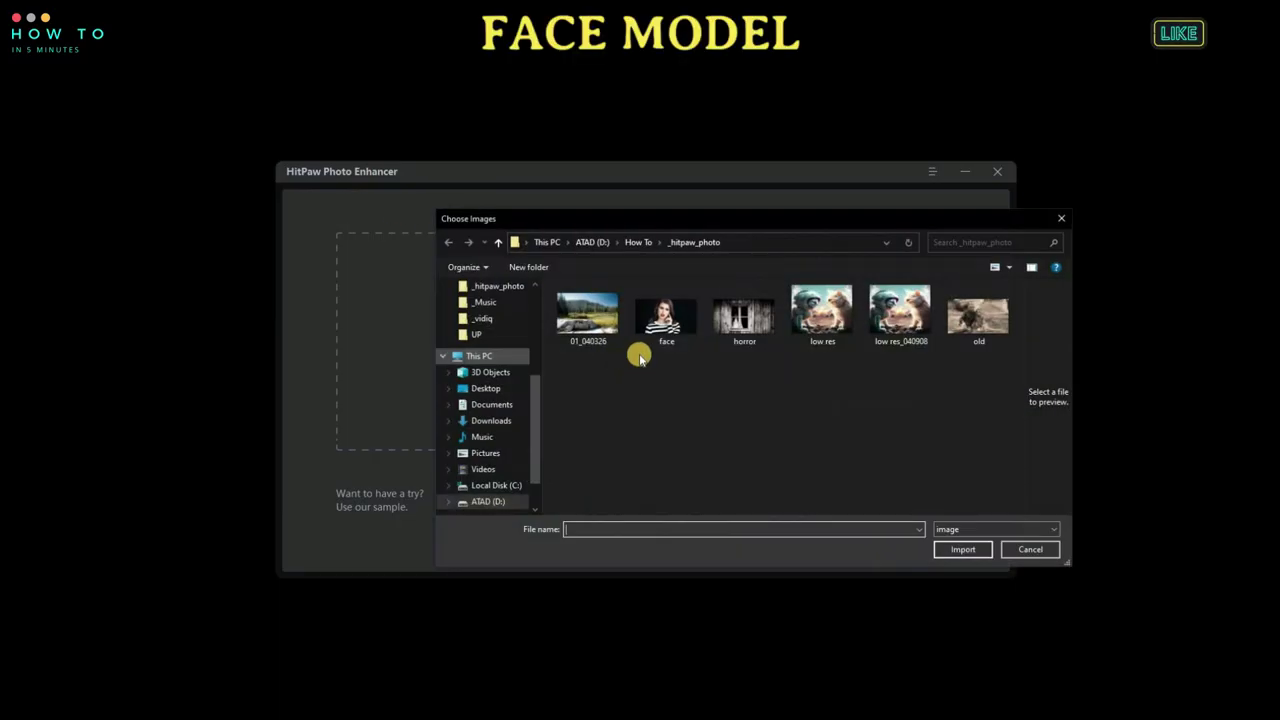
left_click(666, 310)
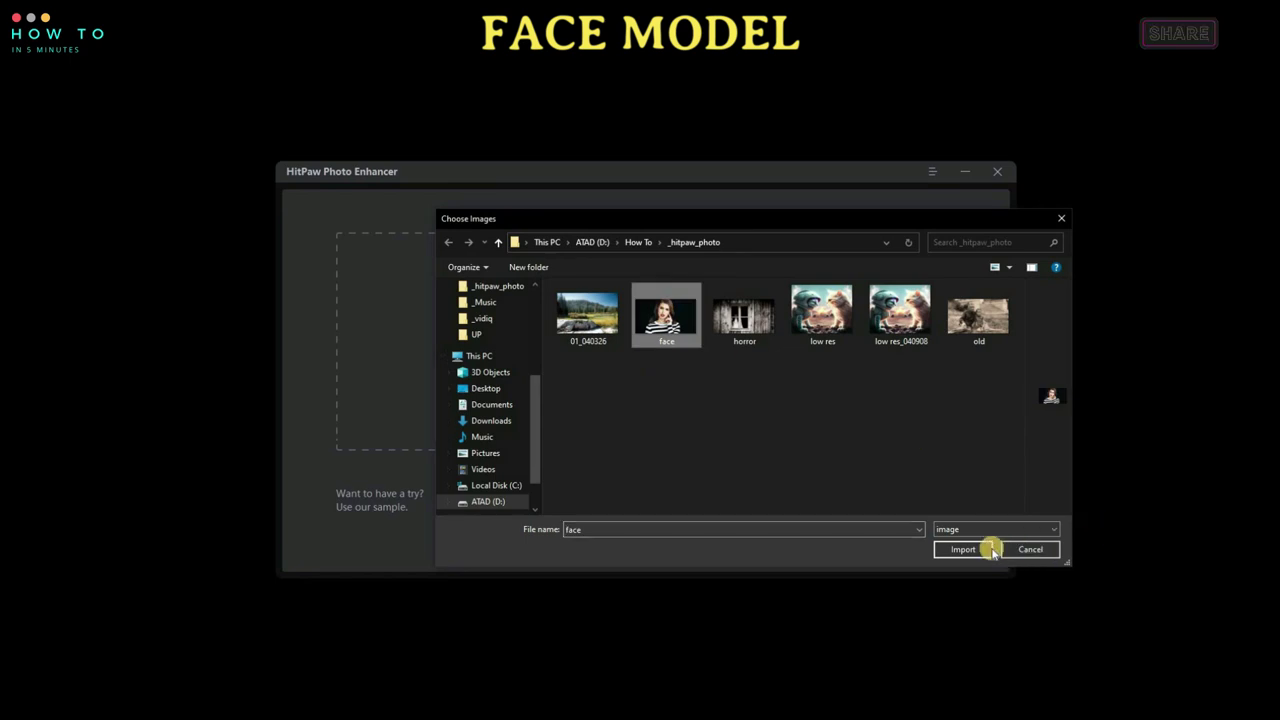
left_click(962, 549)
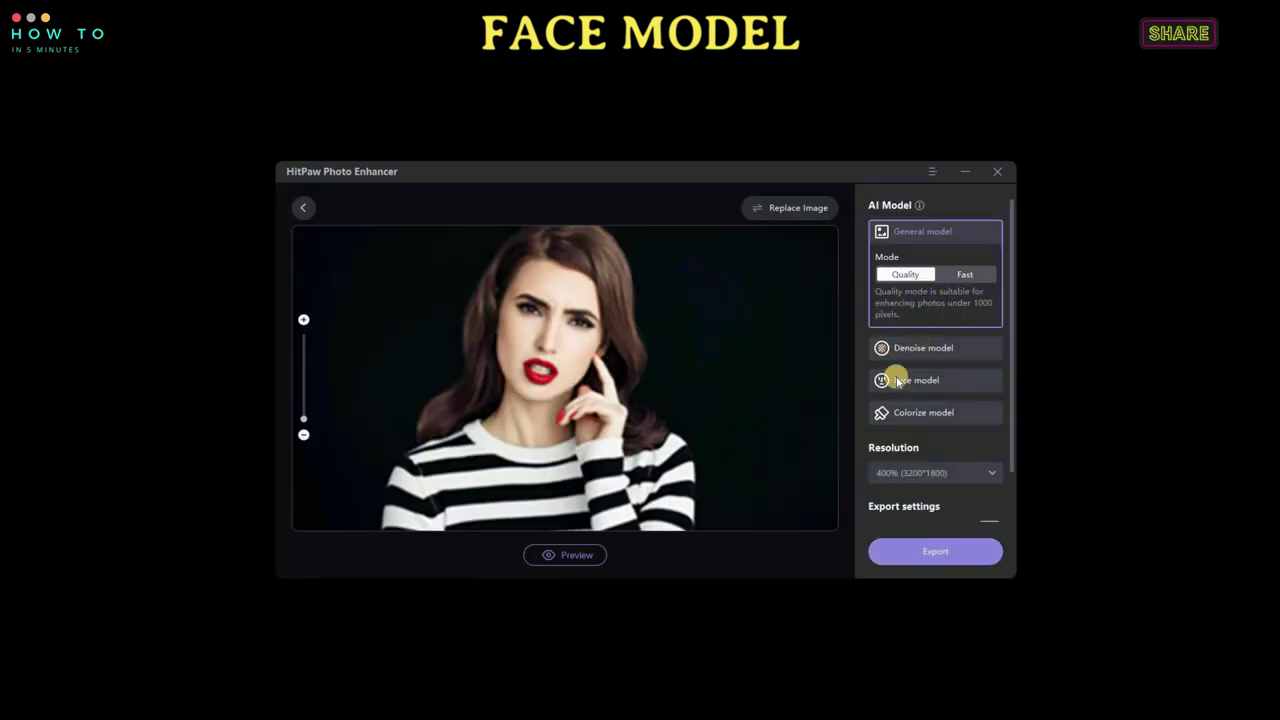
left_click(897, 382)
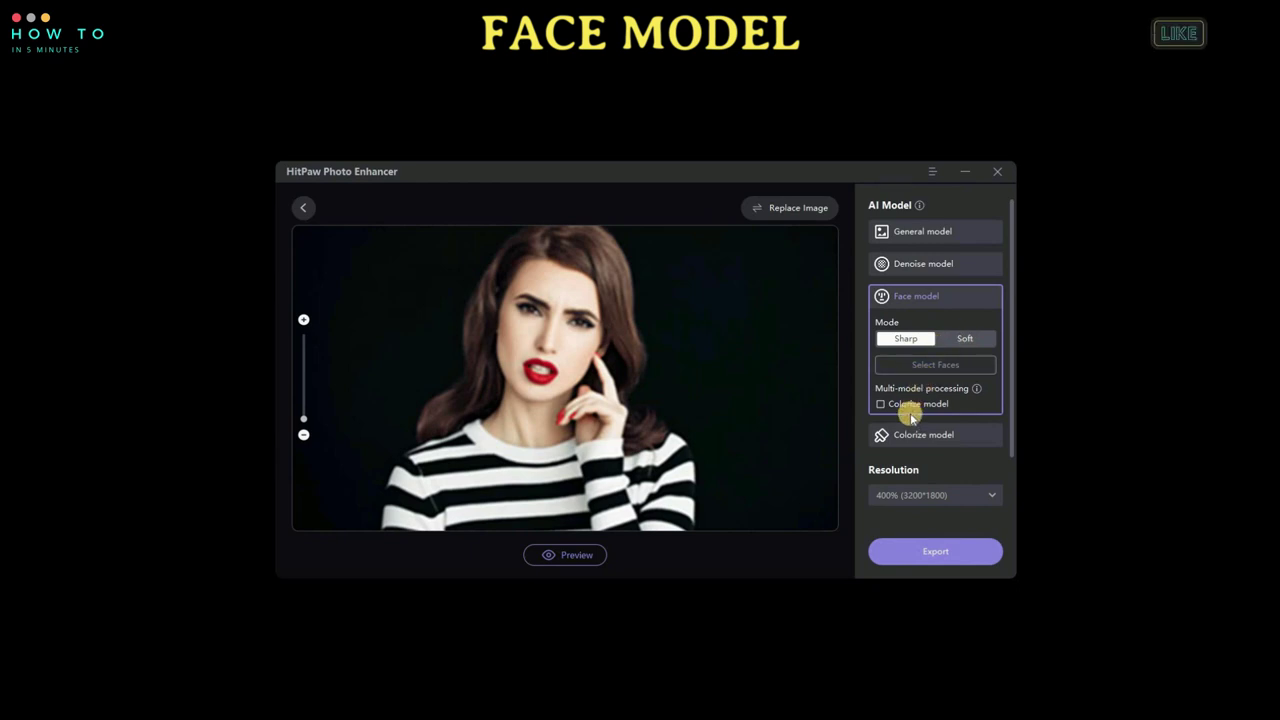
- Preview the sharpened face at 3200*1800, zoom in to compare, then export and confirm
scroll(935, 420, "down", 2)
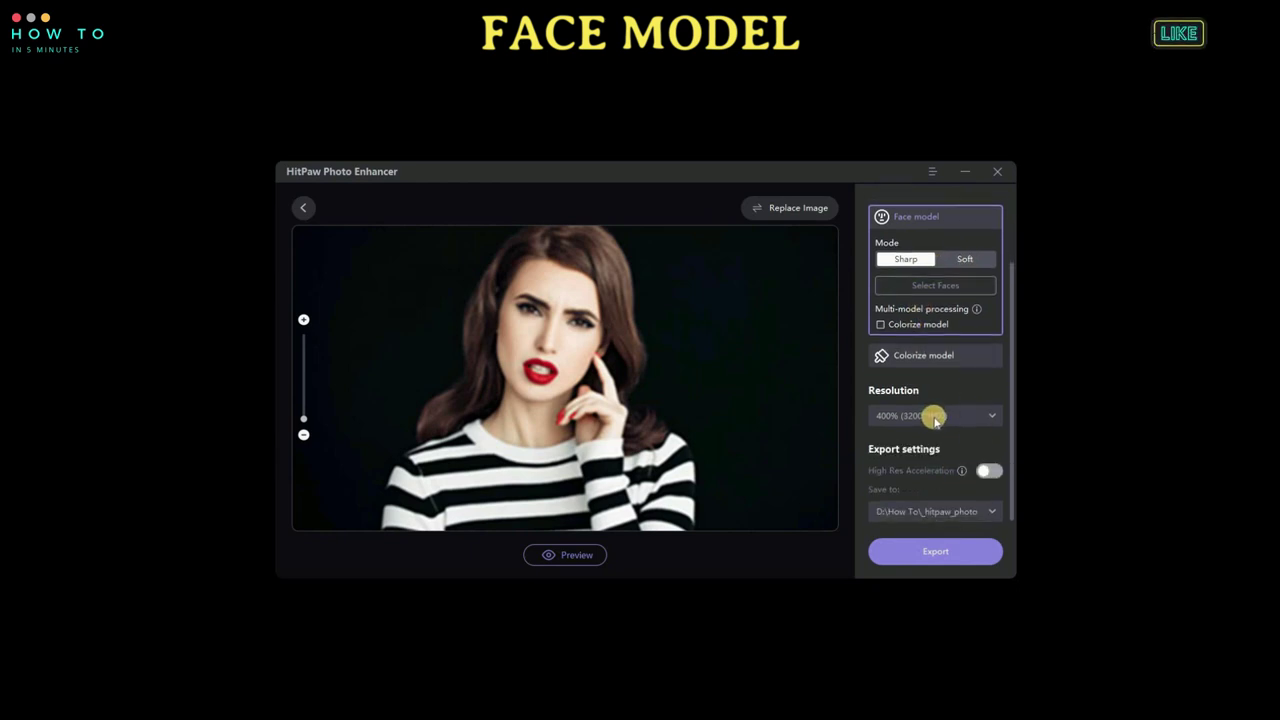
left_click(590, 556)
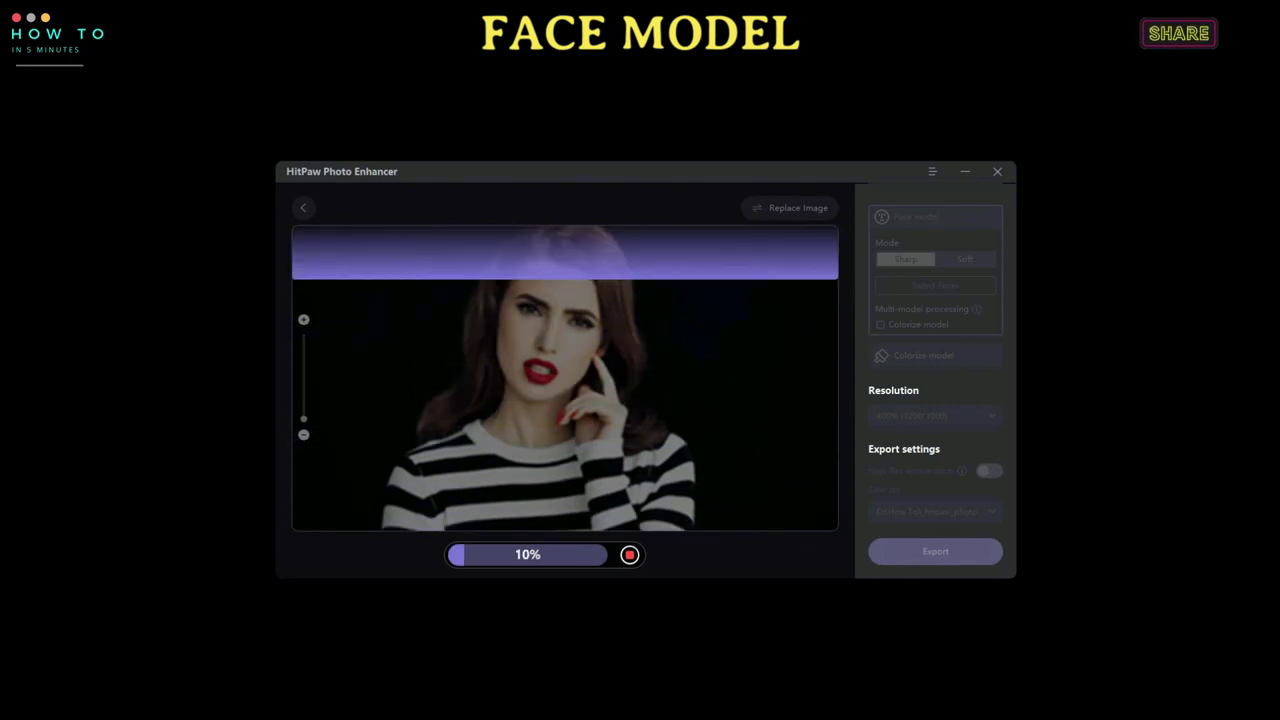
left_click(303, 320)
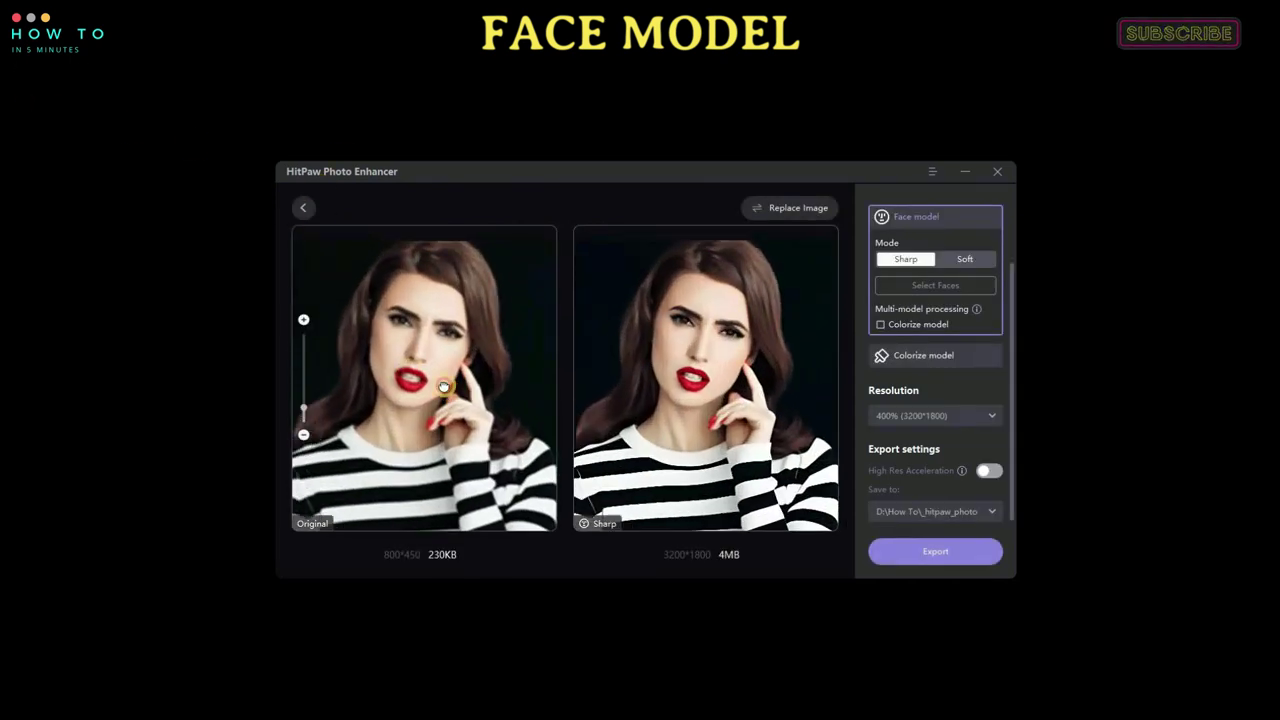
left_click(935, 551)
left_click(747, 410)
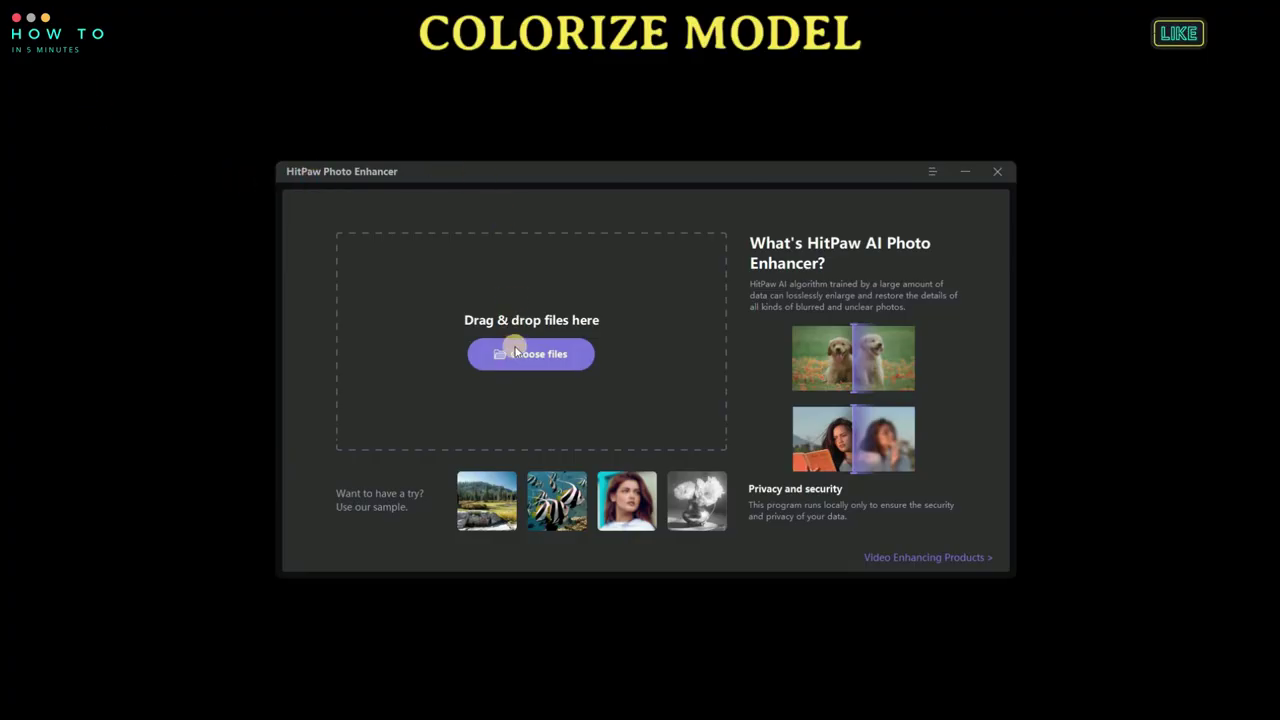
- Import the 'old' sepia photo through the Choose Images dialog
left_click(515, 353)
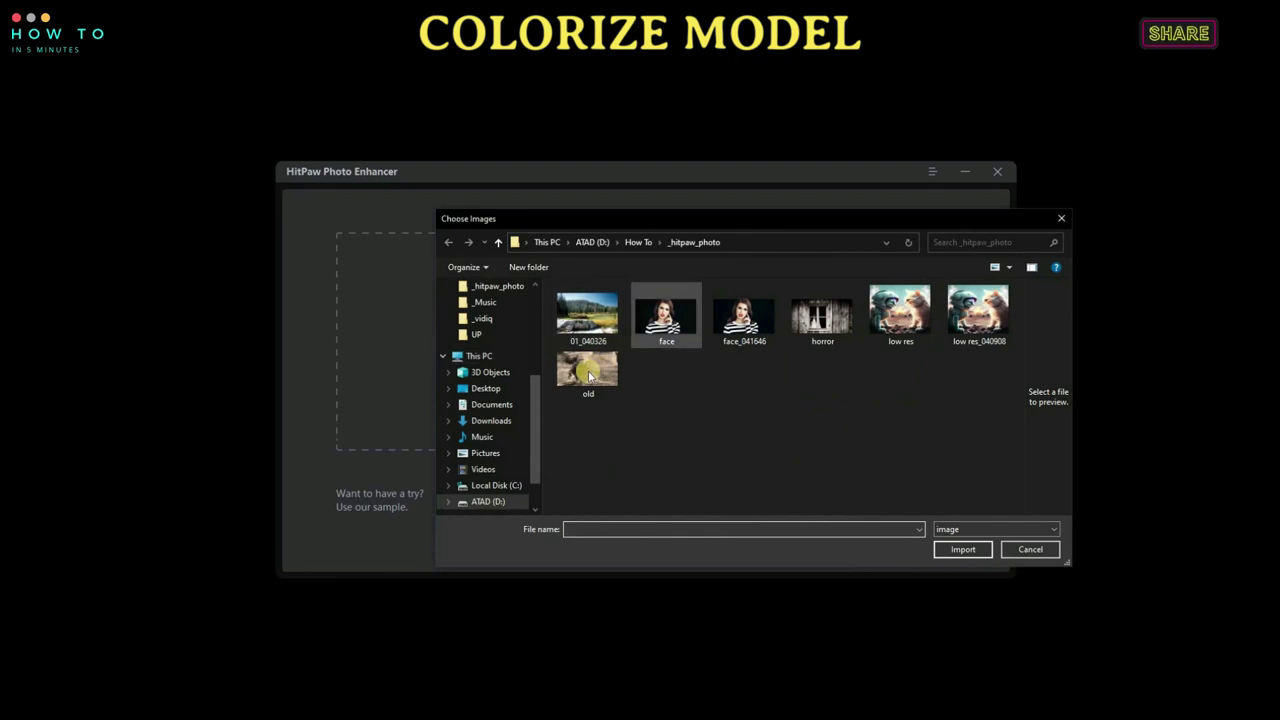
left_click(588, 375)
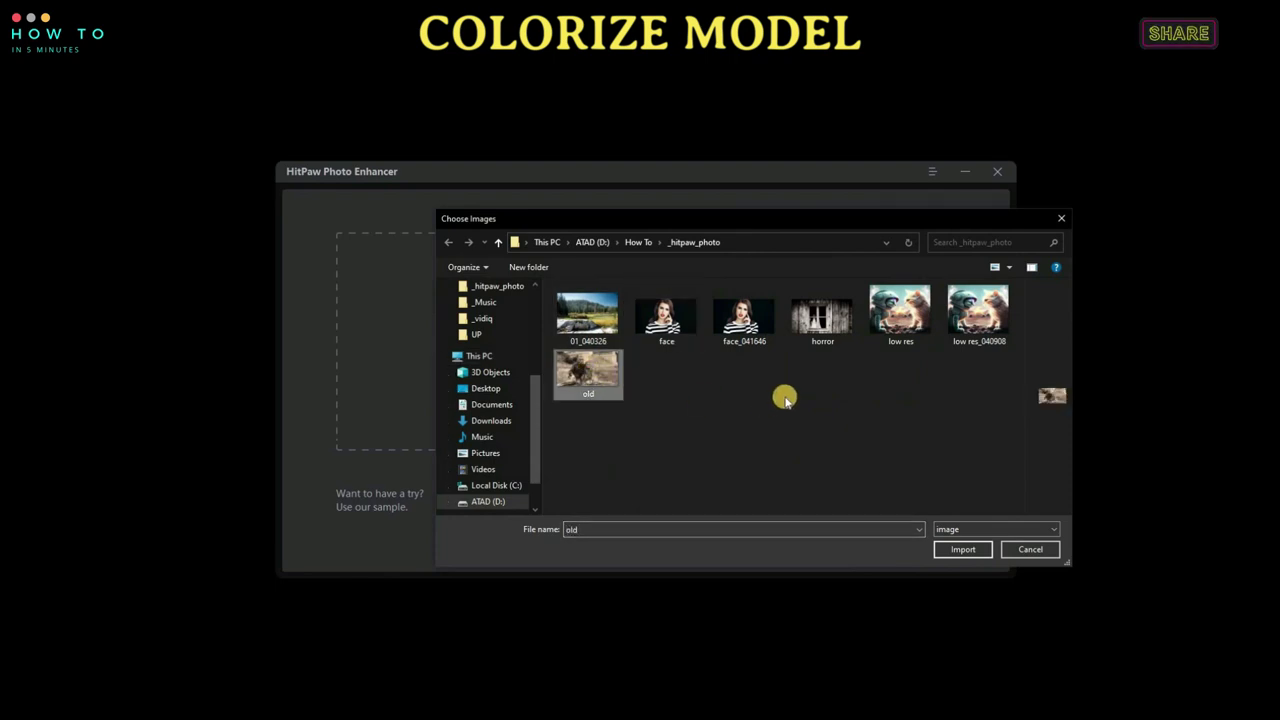
left_click(960, 549)
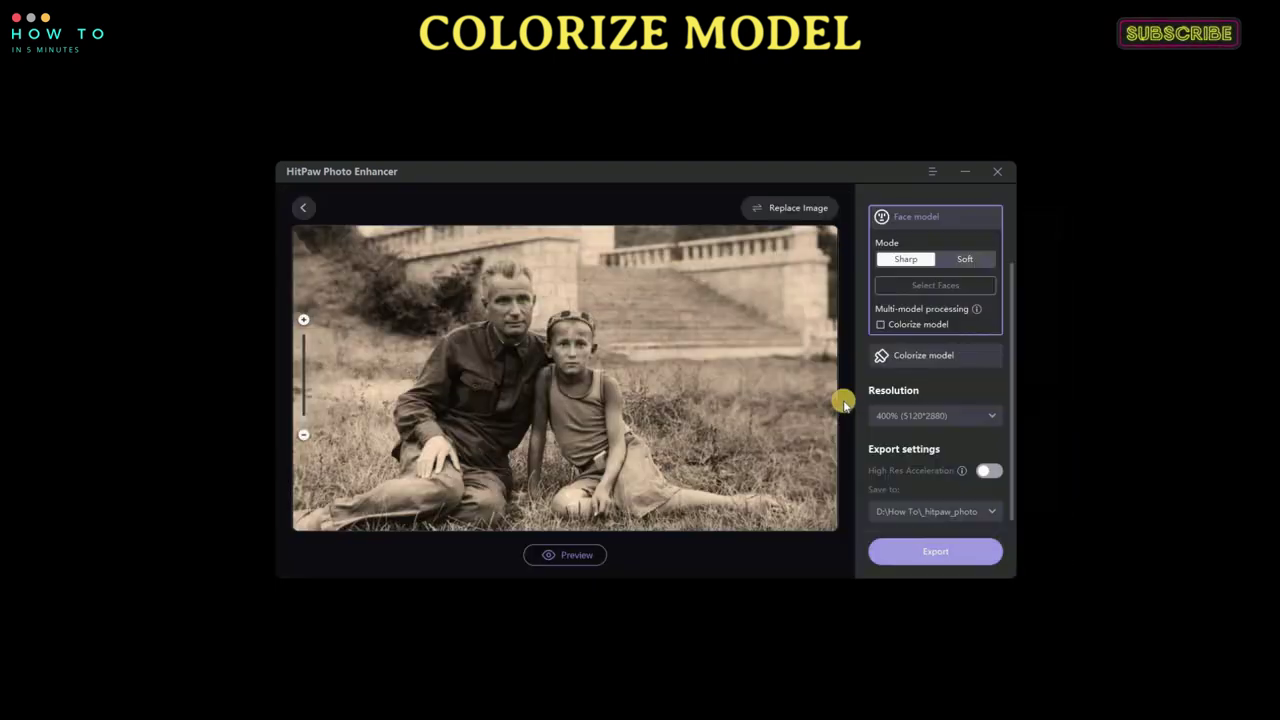